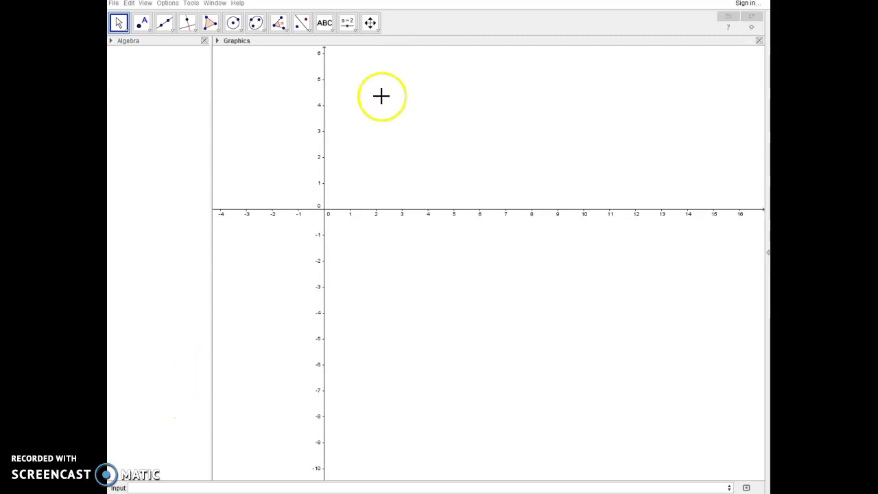
# Add the 3D Graphics view and close the 2D Graphics panel.
pyautogui.click(146, 4)
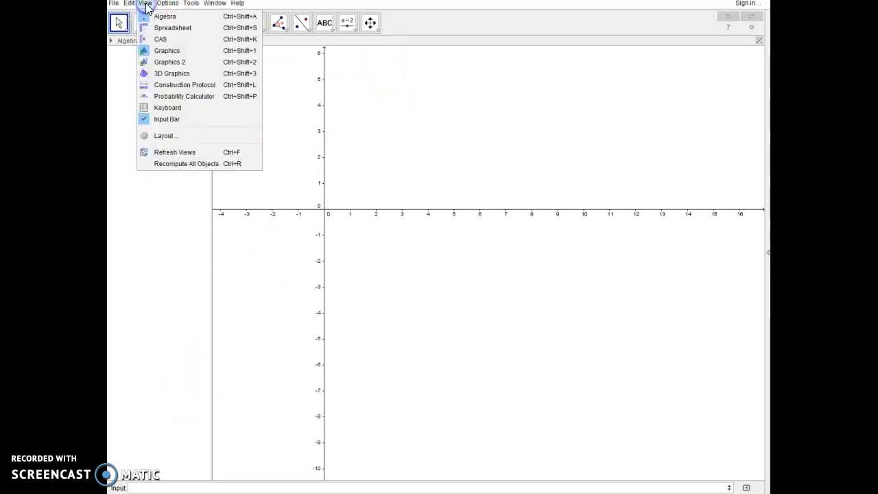
pyautogui.click(185, 74)
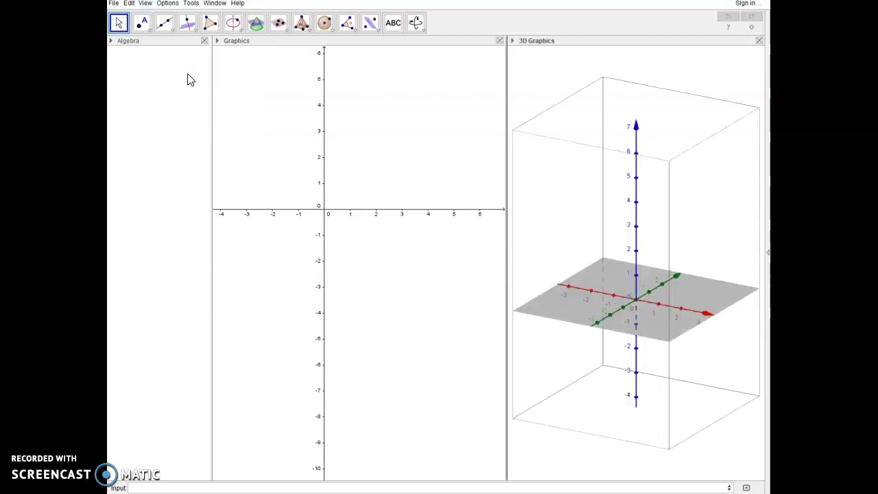
pyautogui.click(499, 40)
pyautogui.click(327, 124)
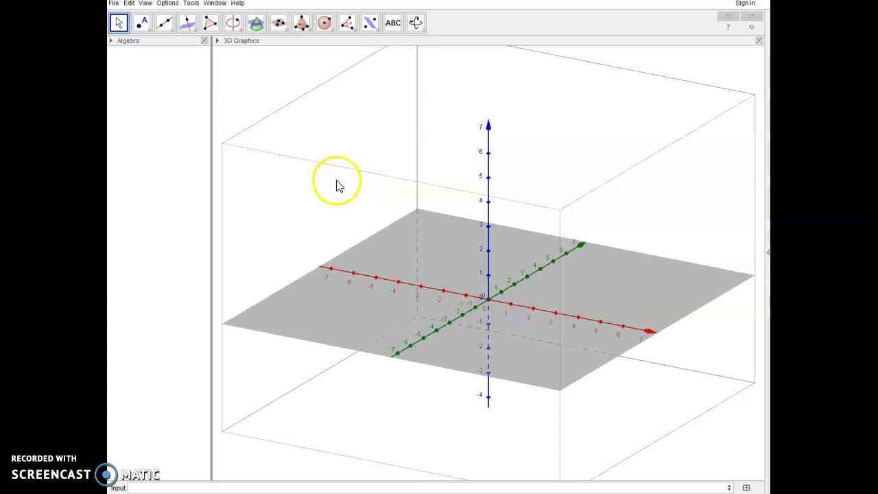
# Define f(x,y)=x^2+y^2 and rotate the 3D view to a front view of the paraboloid.
pyautogui.click(350, 487)
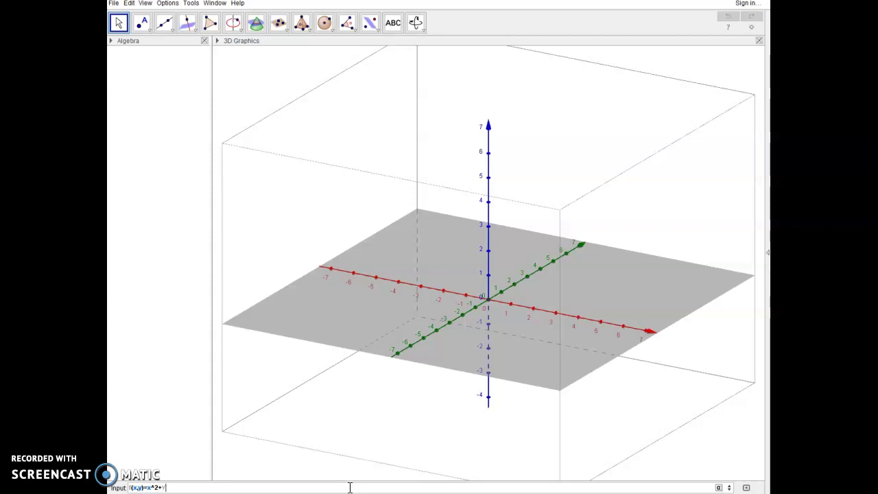
pyautogui.press('Return')
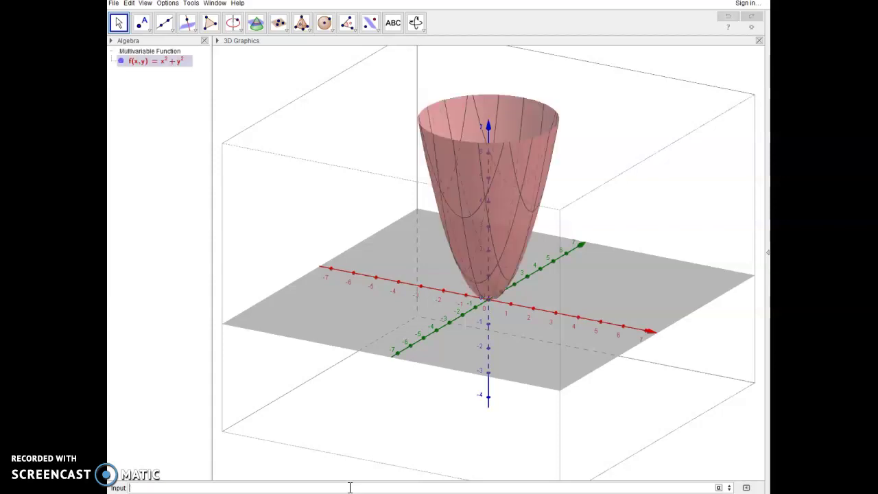
pyautogui.moveTo(459, 295)
pyautogui.mouseDown()
pyautogui.moveTo(468, 285)
pyautogui.moveTo(473, 290)
pyautogui.moveTo(463, 294)
pyautogui.moveTo(481, 298)
pyautogui.moveTo(478, 308)
pyautogui.moveTo(471, 298)
pyautogui.mouseUp()
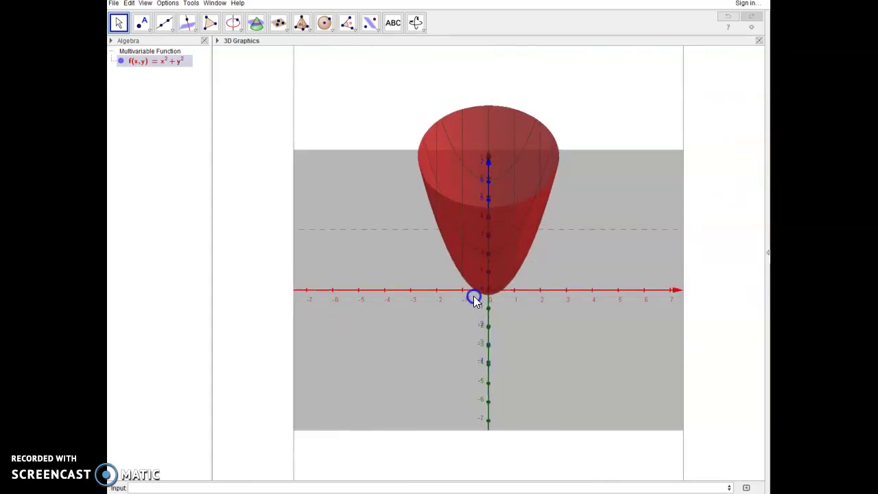
pyautogui.click(420, 334)
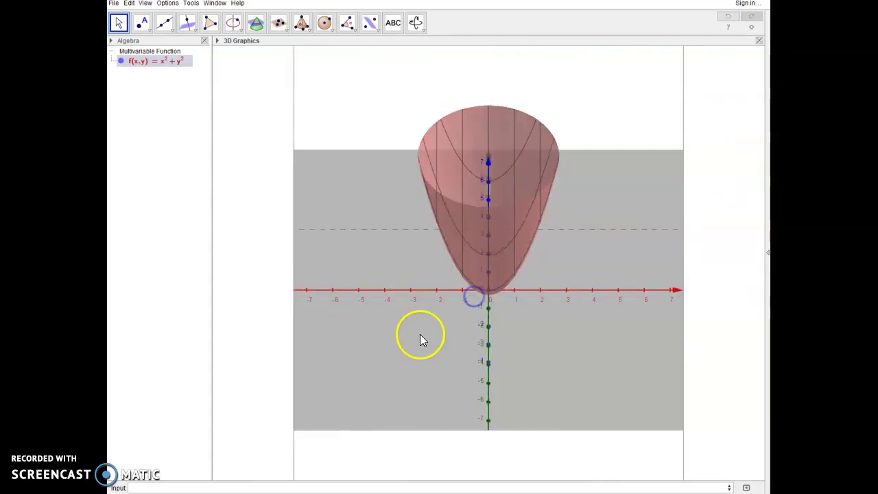
pyautogui.click(273, 485)
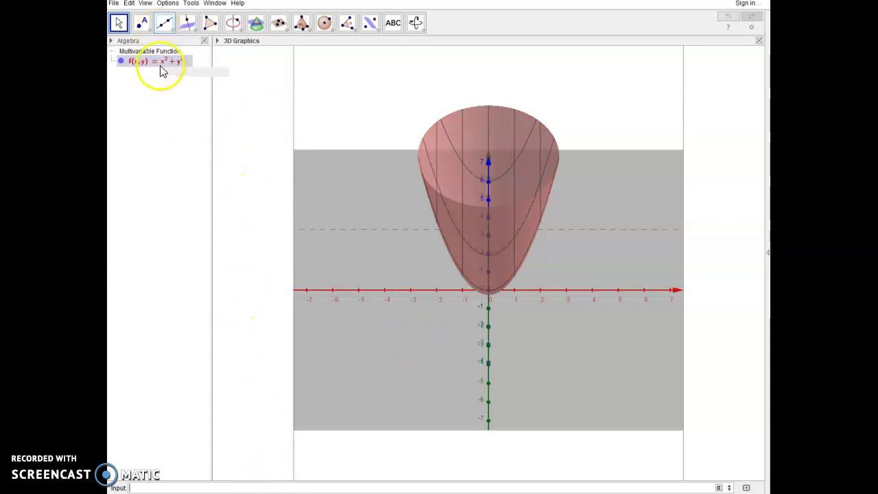
# Open the CAS view and evaluate f(2,3), giving 13.
pyautogui.click(146, 4)
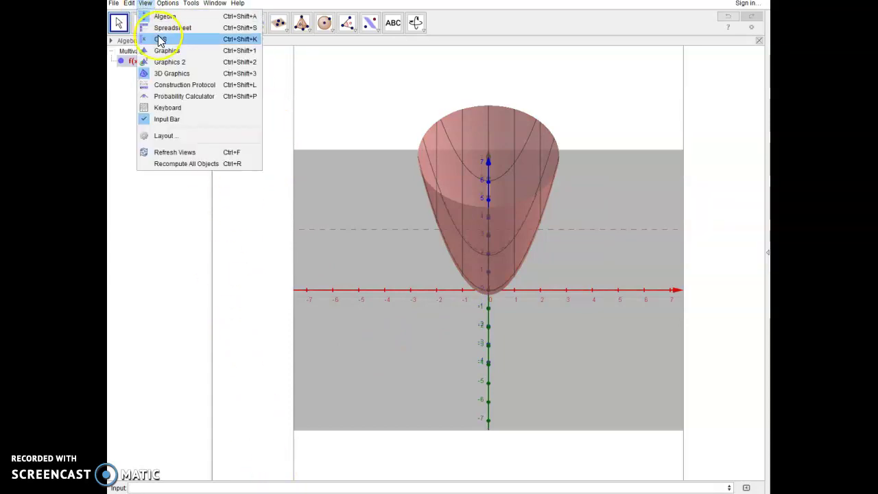
pyautogui.click(158, 35)
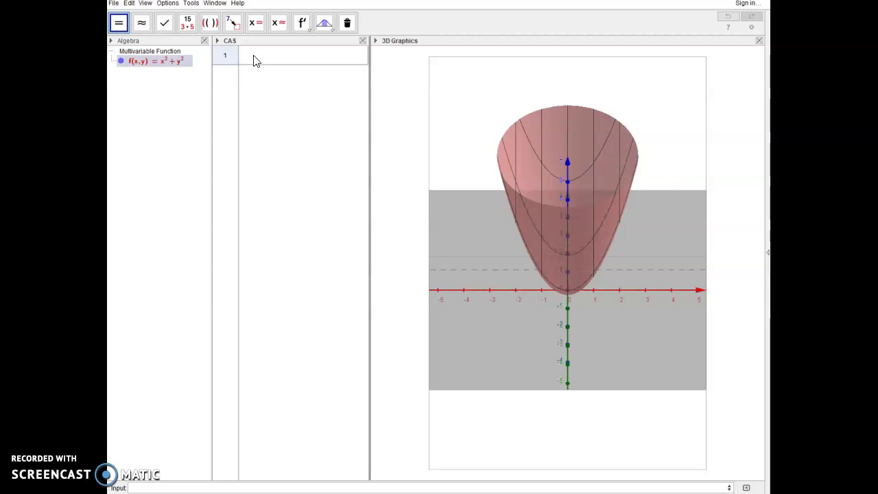
pyautogui.click(259, 62)
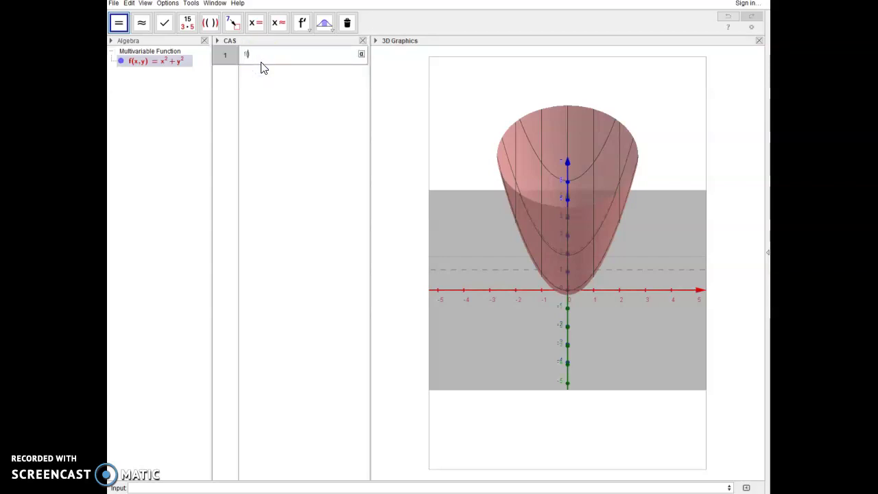
pyautogui.press('Return')
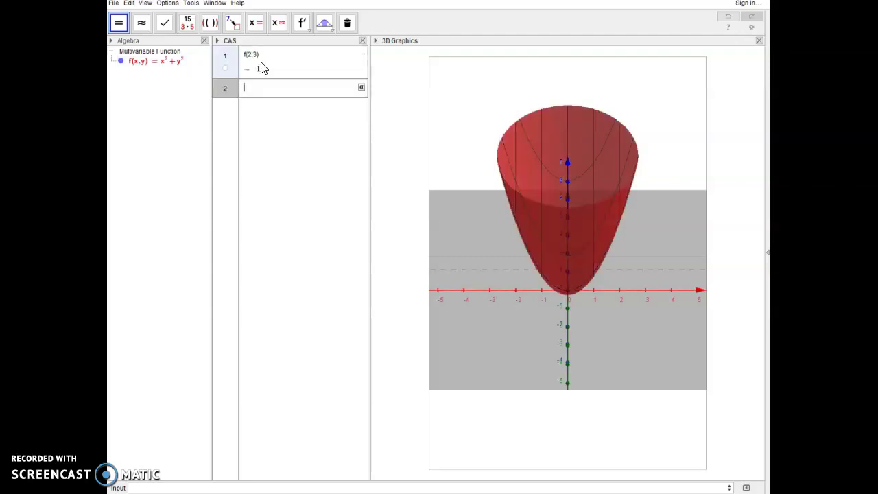
pyautogui.click(265, 74)
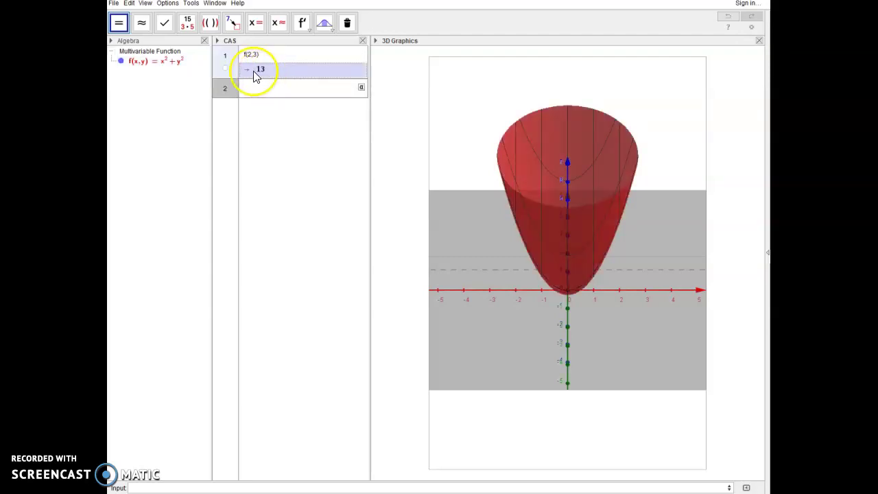
pyautogui.click(214, 78)
# Evaluate f(x,2) in the second CAS row, giving x²+4.
pyautogui.click(261, 69)
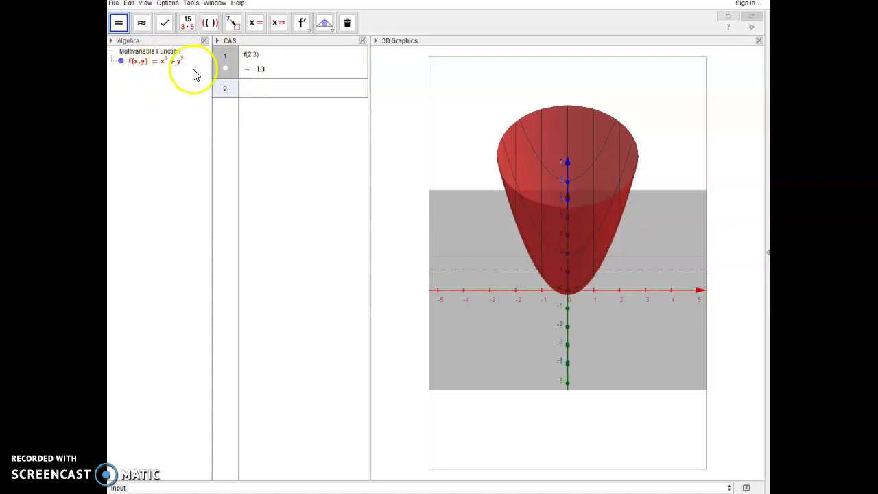
pyautogui.click(262, 88)
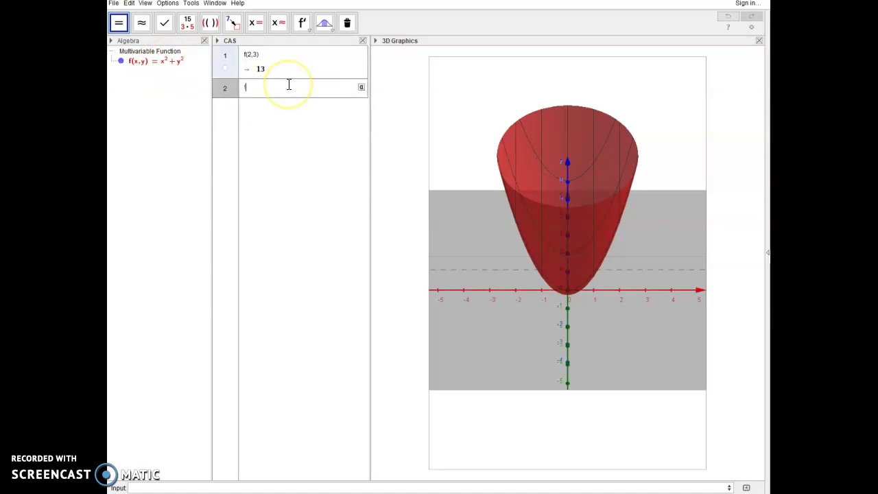
pyautogui.press('Return')
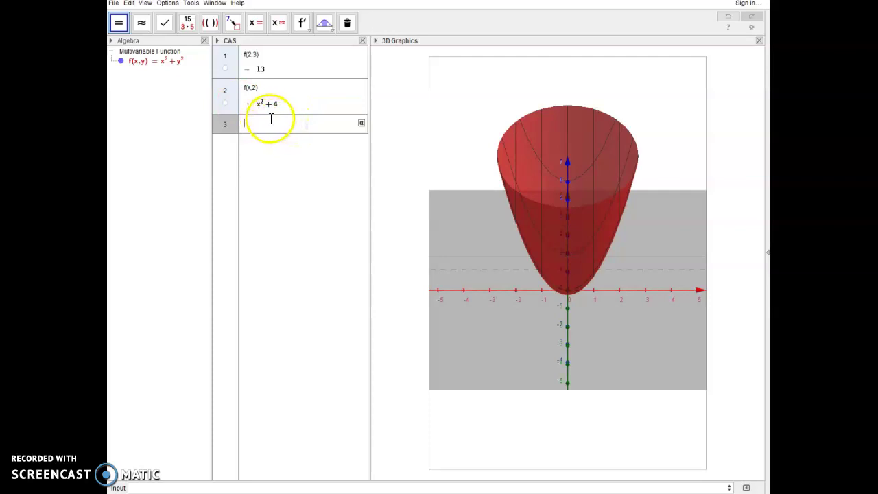
# Restore the 2D Graphics view, close the CAS, and move Algebra left of Graphics.
pyautogui.click(394, 110)
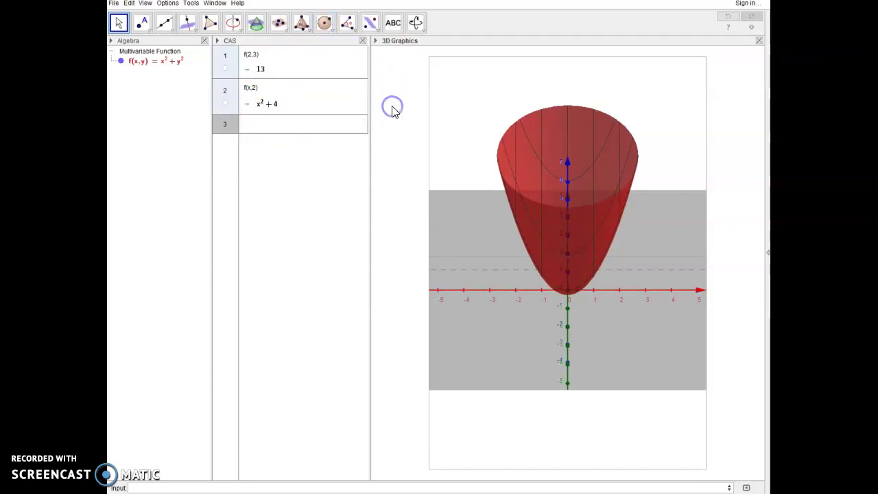
pyautogui.click(393, 22)
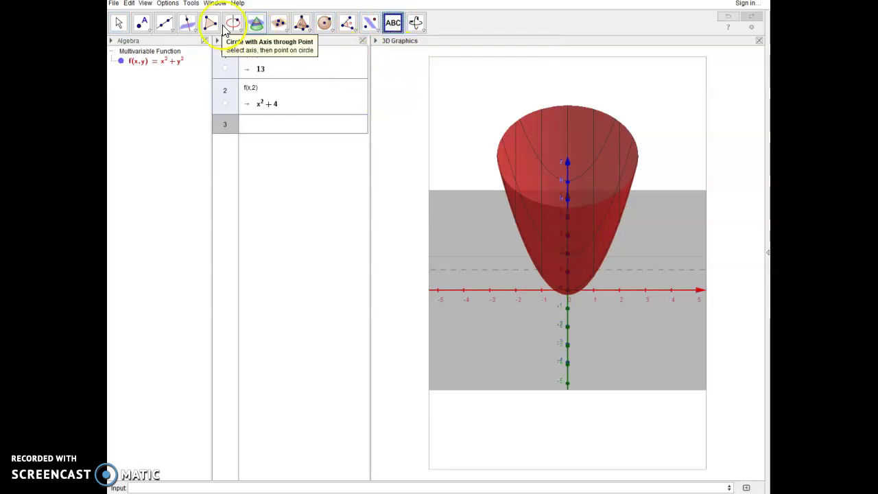
pyautogui.click(145, 3)
pyautogui.click(168, 49)
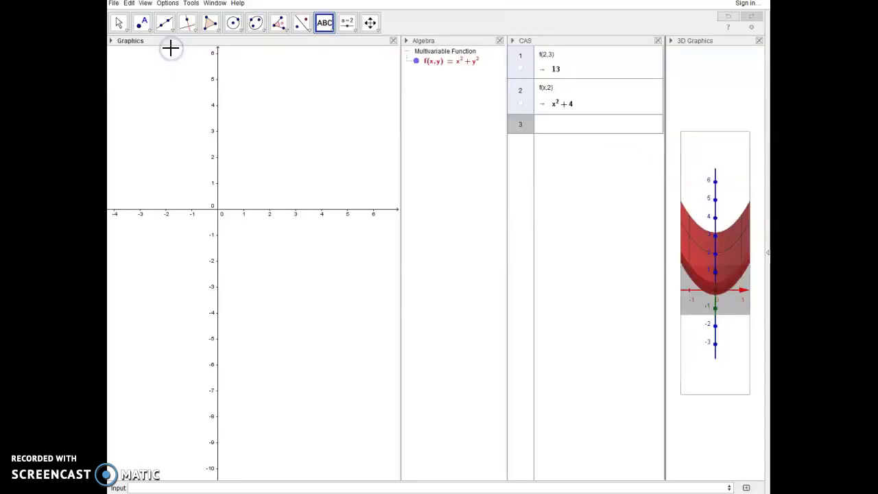
pyautogui.click(658, 41)
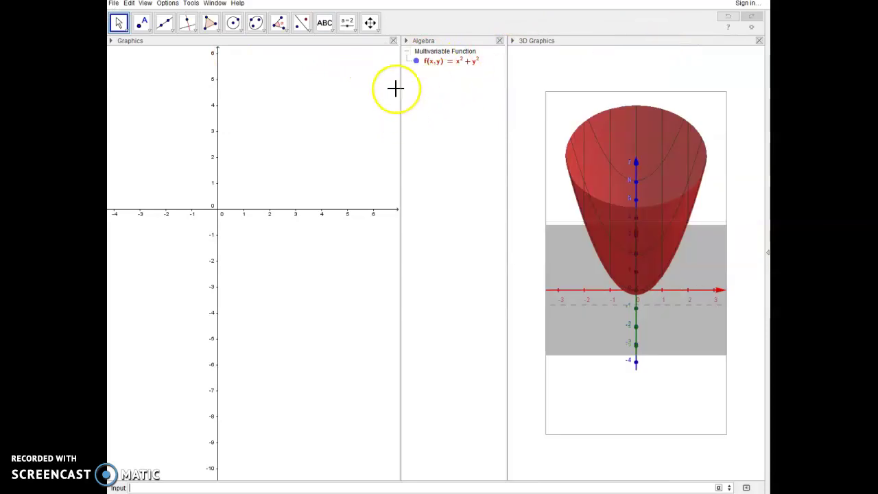
pyautogui.click(416, 61)
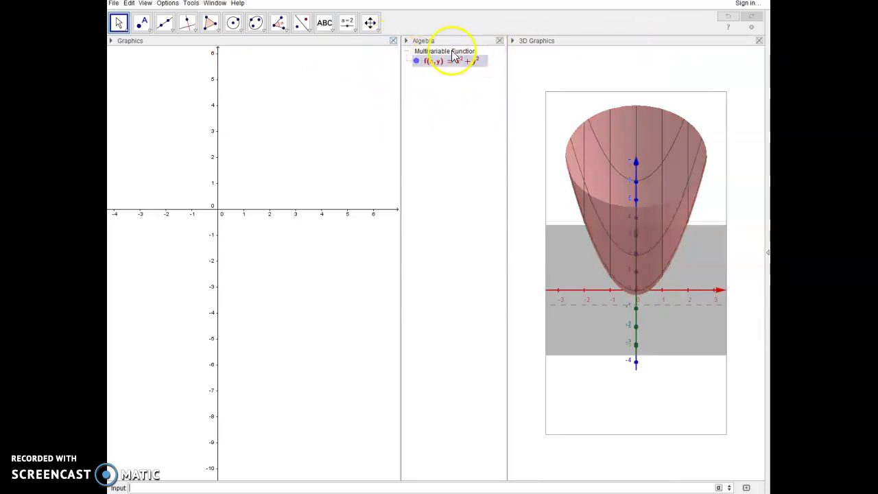
pyautogui.moveTo(452, 57); pyautogui.dragTo(122, 196)
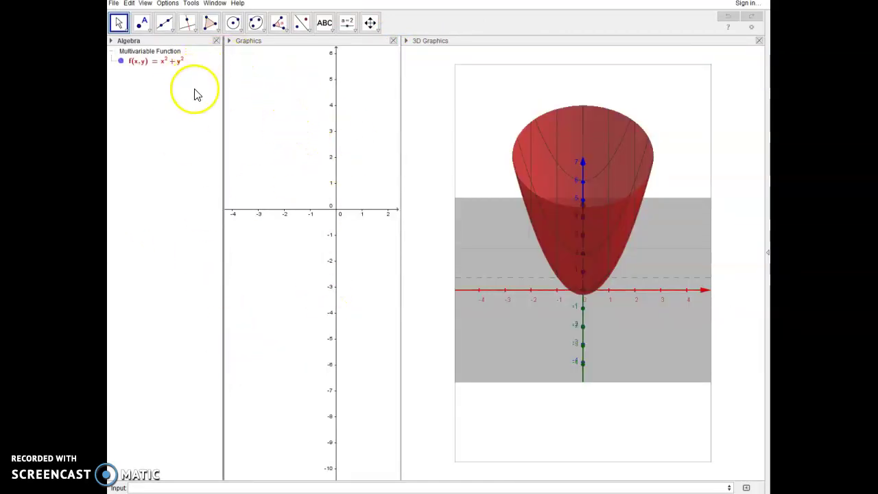
# Create slider a in the 2D Graphics view and set it to -2.5.
pyautogui.click(348, 24)
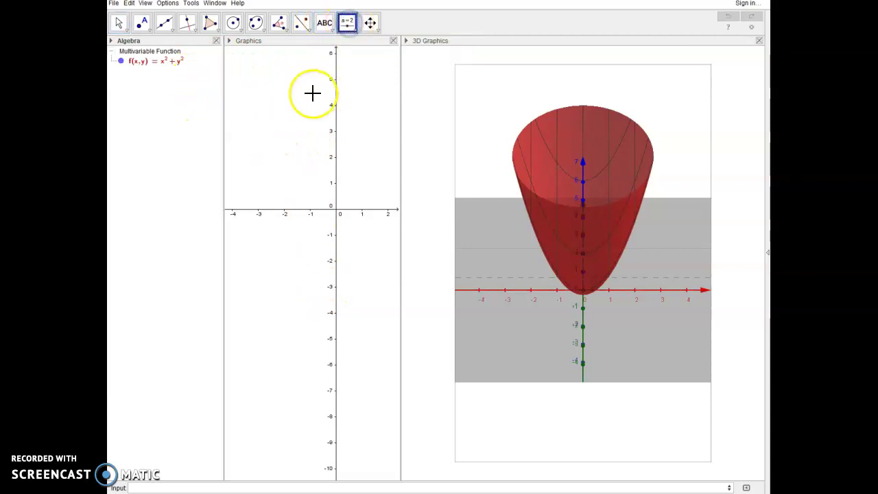
pyautogui.click(270, 99)
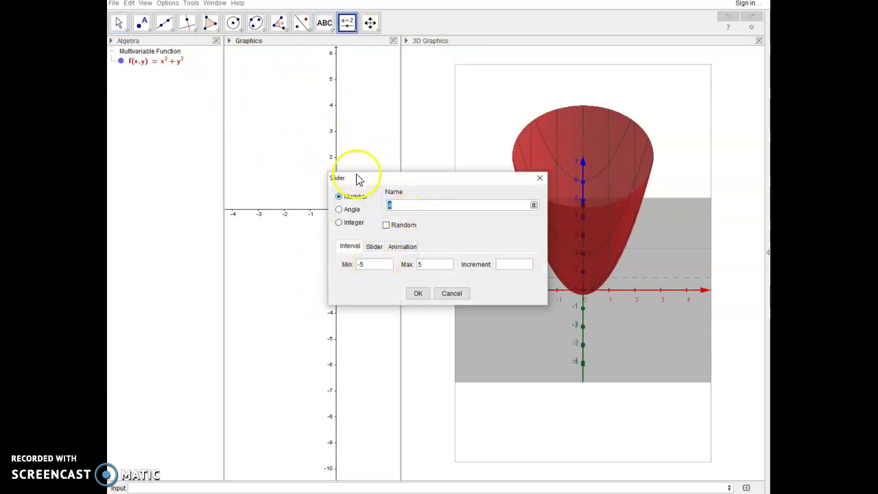
pyautogui.click(420, 295)
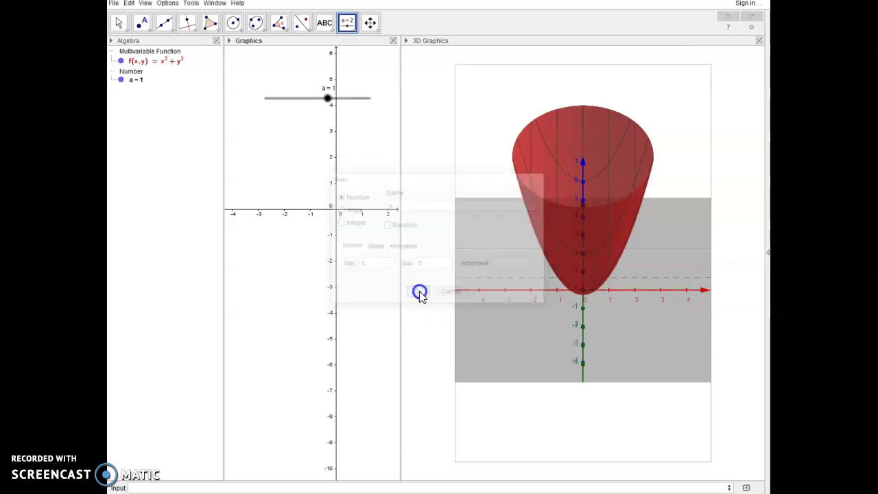
pyautogui.moveTo(325, 98)
pyautogui.mouseDown()
pyautogui.moveTo(269, 103)
pyautogui.moveTo(363, 94)
pyautogui.moveTo(281, 94)
pyautogui.moveTo(339, 102)
pyautogui.moveTo(320, 99)
pyautogui.mouseUp()
pyautogui.click(261, 103)
pyautogui.moveTo(261, 101); pyautogui.dragTo(290, 98)
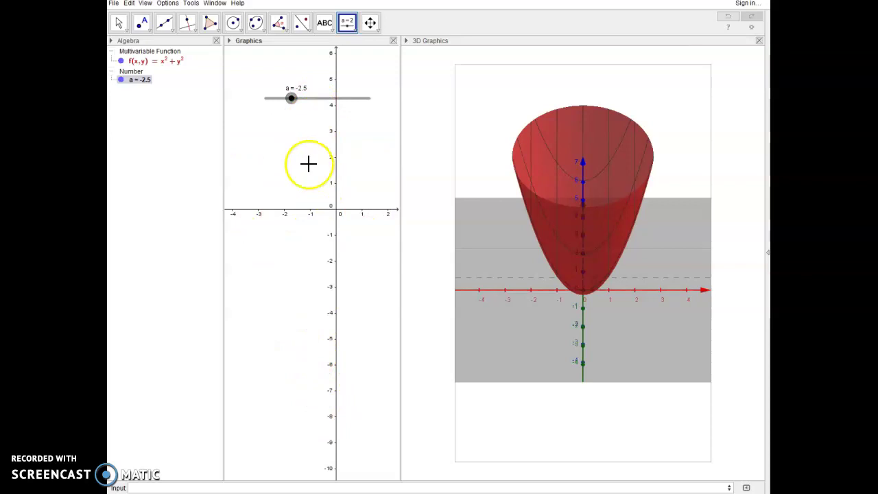
pyautogui.click(234, 488)
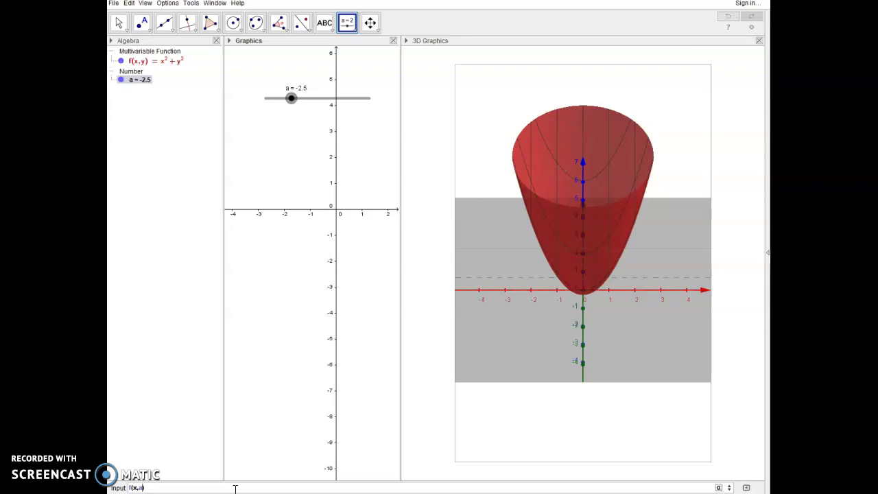
# Enter g(x)=f(x,a) and drag slider a to -1.55, panning and tilting the views.
pyautogui.press('Return')
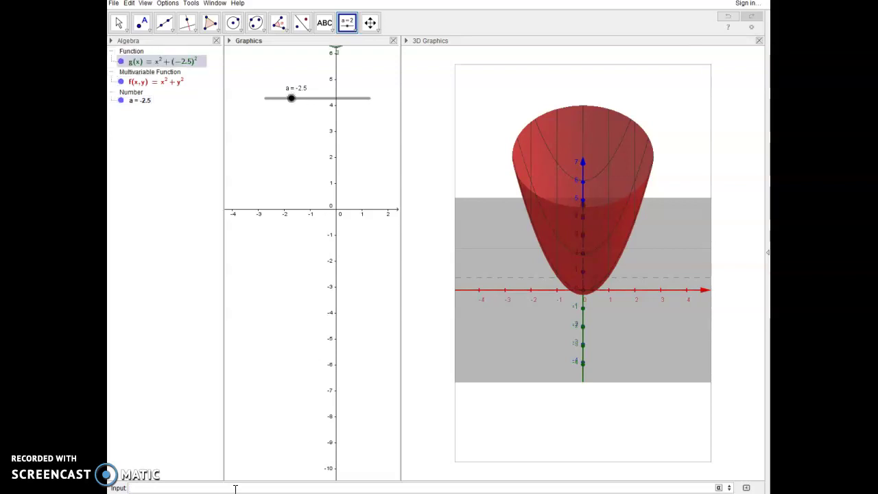
pyautogui.click(287, 204)
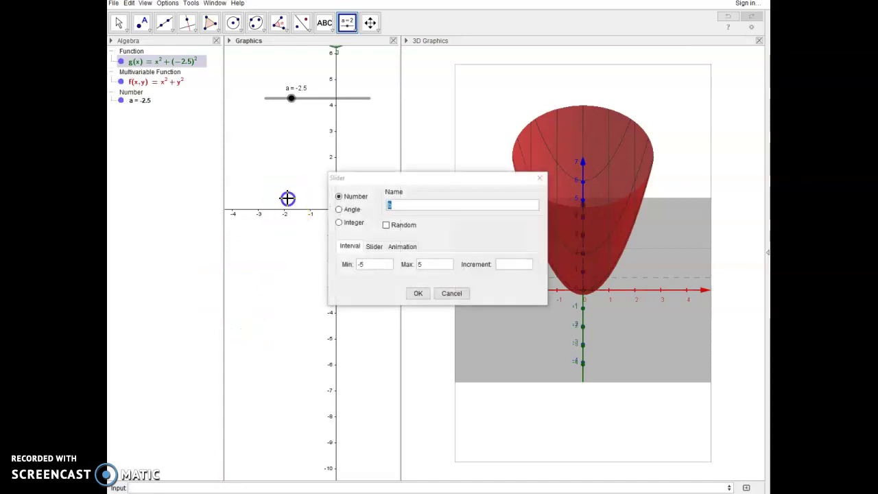
pyautogui.click(448, 293)
pyautogui.moveTo(304, 176); pyautogui.dragTo(296, 343)
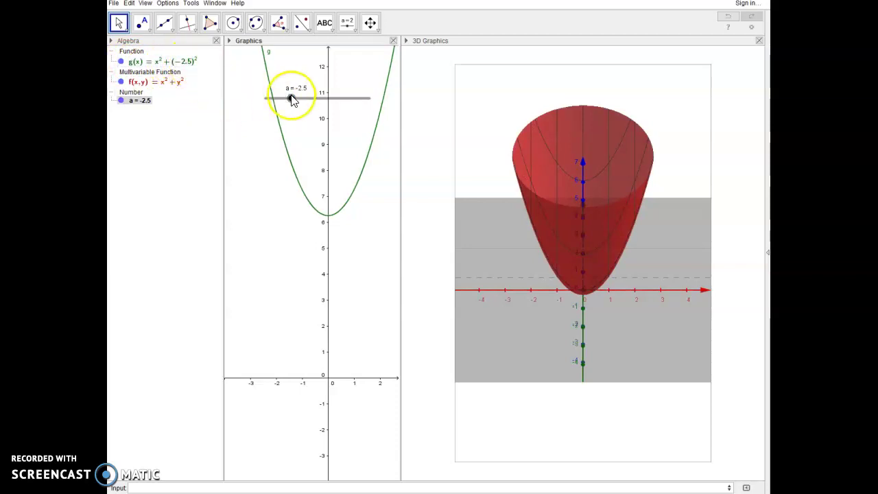
pyautogui.moveTo(291, 98)
pyautogui.mouseDown()
pyautogui.moveTo(316, 115)
pyautogui.moveTo(301, 112)
pyautogui.mouseUp()
pyautogui.moveTo(465, 190); pyautogui.dragTo(564, 237)
# Open Object Properties for the cross-section curve g from the 3D view.
pyautogui.click(536, 271)
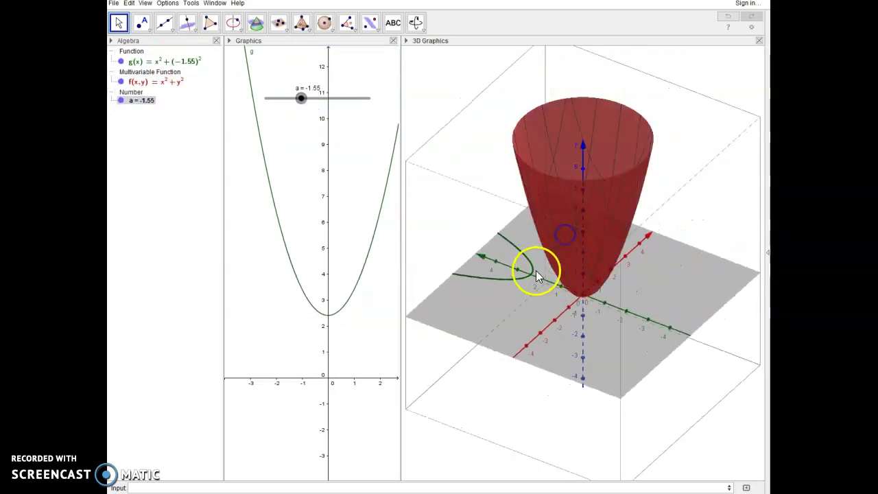
pyautogui.click(519, 280)
pyautogui.click(518, 277)
pyautogui.rightClick(526, 282)
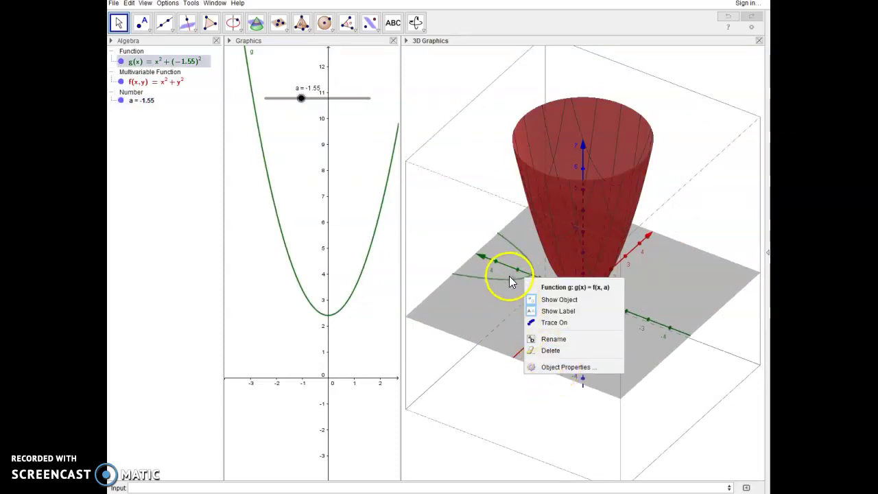
pyautogui.click(509, 279)
pyautogui.rightClick(509, 277)
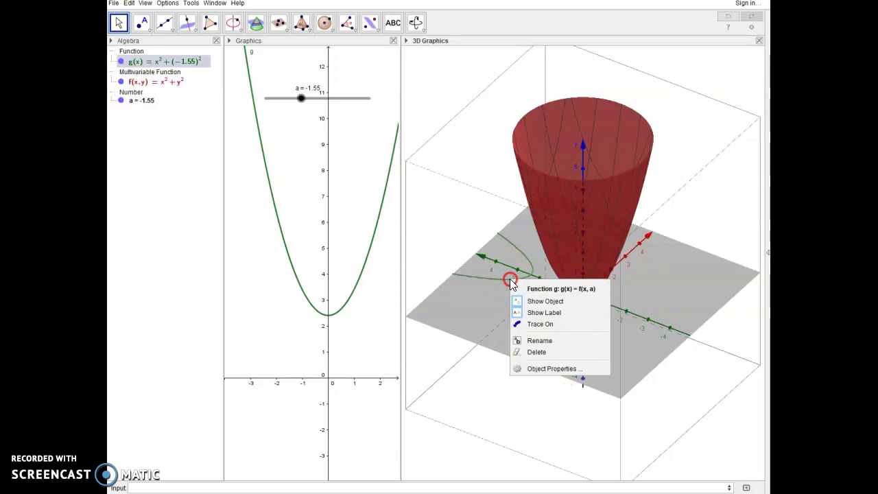
pyautogui.click(531, 368)
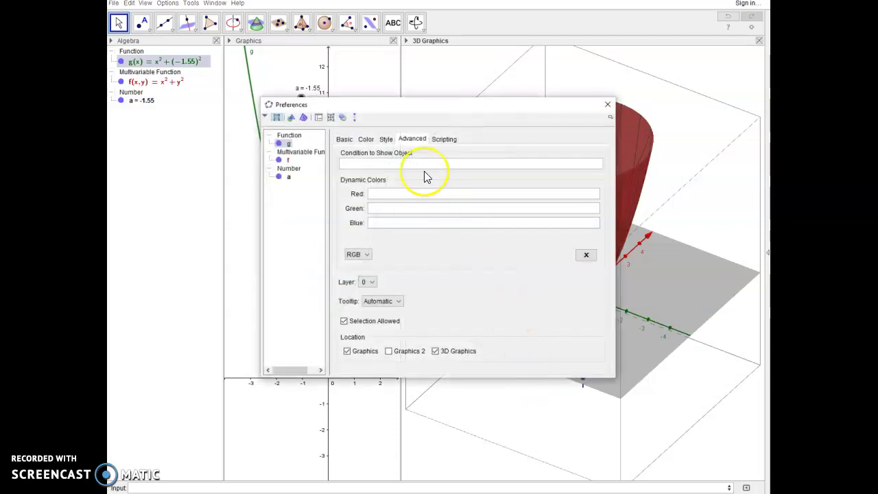
pyautogui.click(407, 140)
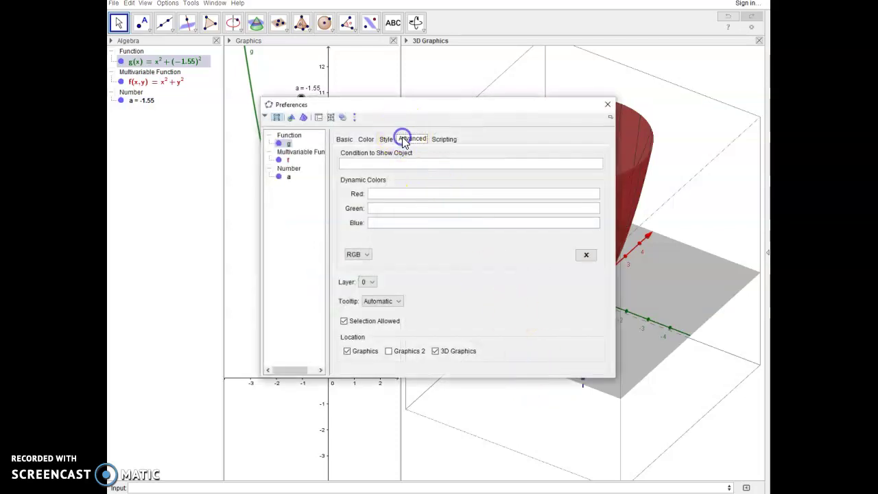
# Uncheck 3D Graphics in g's location, keep Graphics checked, and move a to -1.5.
pyautogui.click(435, 351)
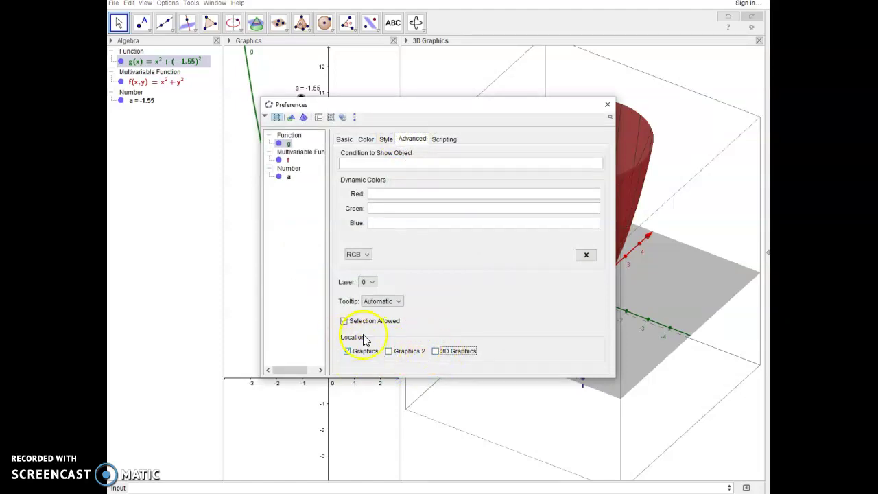
pyautogui.click(347, 351)
pyautogui.click(347, 351)
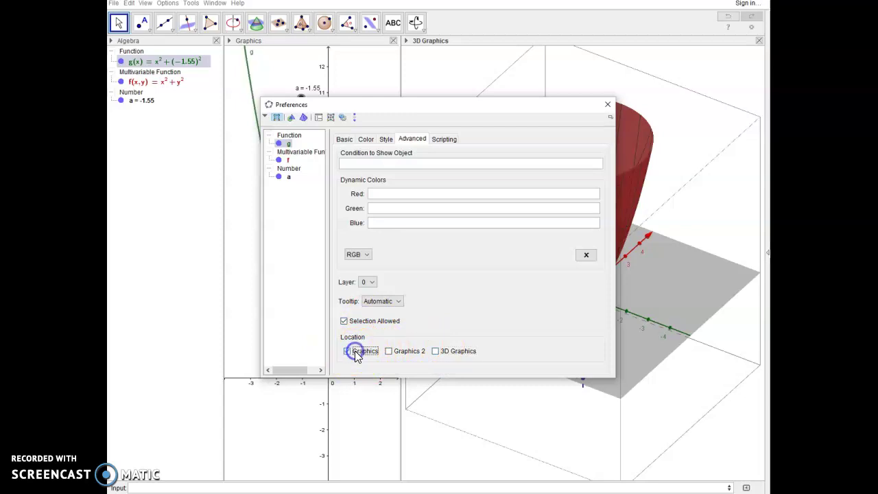
pyautogui.doubleClick(348, 351)
pyautogui.click(356, 355)
pyautogui.click(356, 350)
pyautogui.click(607, 104)
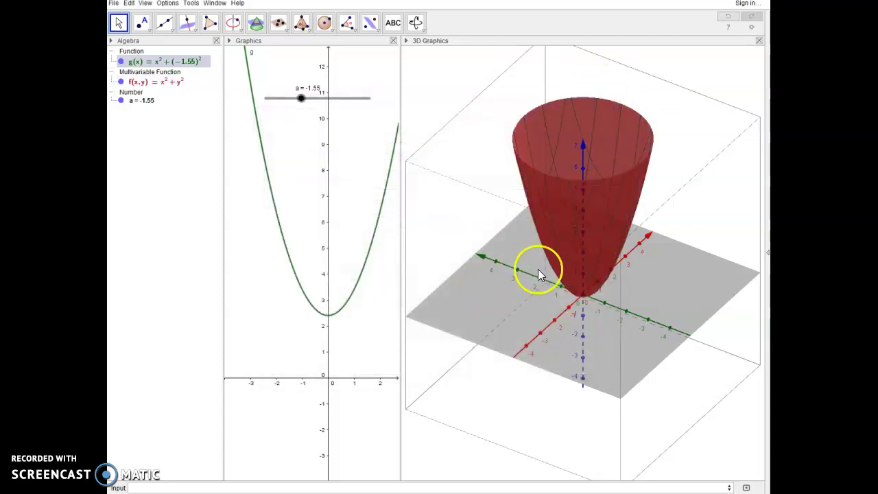
pyautogui.moveTo(301, 97)
pyautogui.mouseDown()
pyautogui.moveTo(323, 100)
pyautogui.moveTo(306, 108)
pyautogui.moveTo(361, 114)
pyautogui.moveTo(282, 123)
pyautogui.moveTo(333, 125)
pyautogui.moveTo(302, 112)
pyautogui.mouseUp()
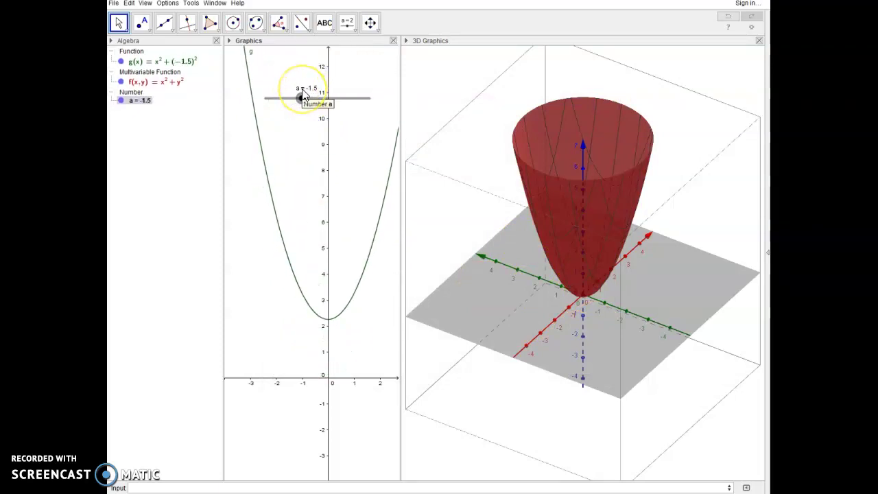
# Rename slider a to yval in its Basic properties.
pyautogui.rightClick(303, 93)
pyautogui.click(323, 199)
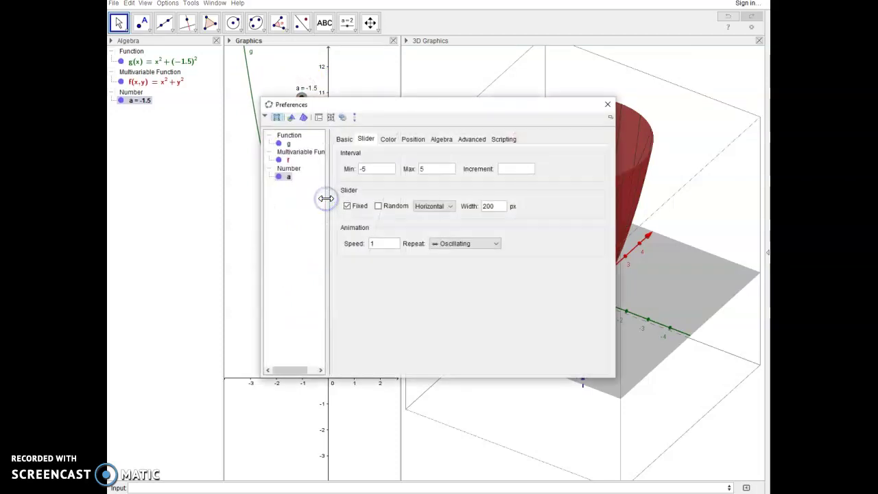
pyautogui.click(345, 140)
pyautogui.click(383, 157)
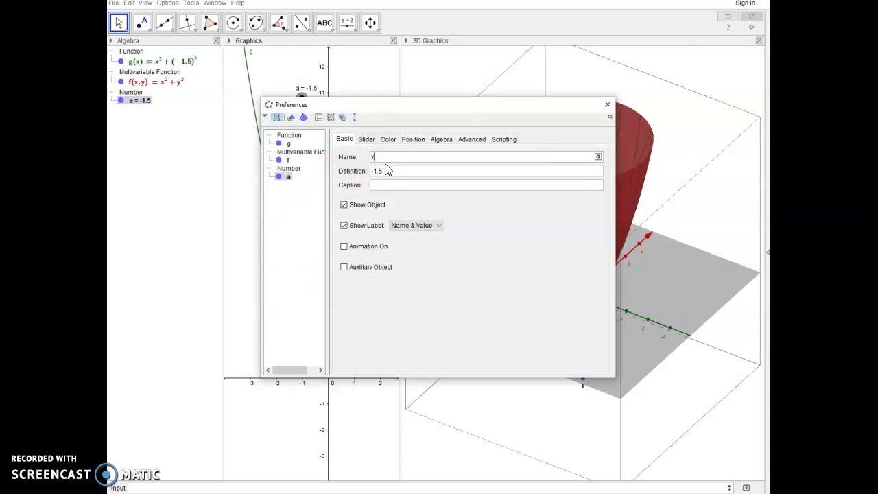
pyautogui.press('Return')
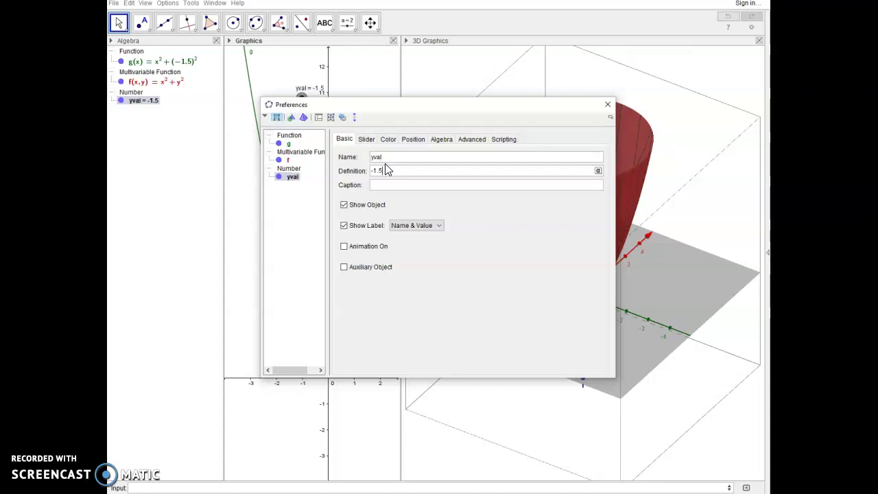
# Close the slider properties and drag yval to -2.15.
pyautogui.click(607, 105)
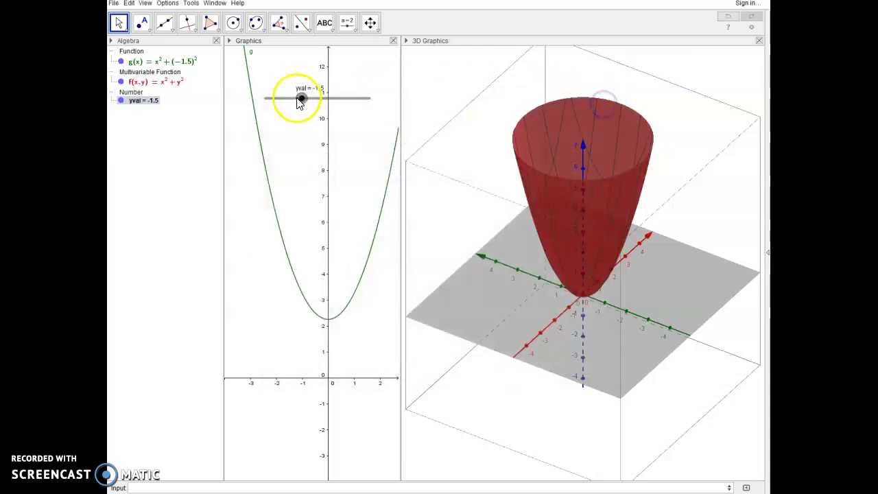
pyautogui.moveTo(301, 98)
pyautogui.mouseDown()
pyautogui.moveTo(333, 102)
pyautogui.moveTo(277, 110)
pyautogui.moveTo(296, 110)
pyautogui.mouseUp()
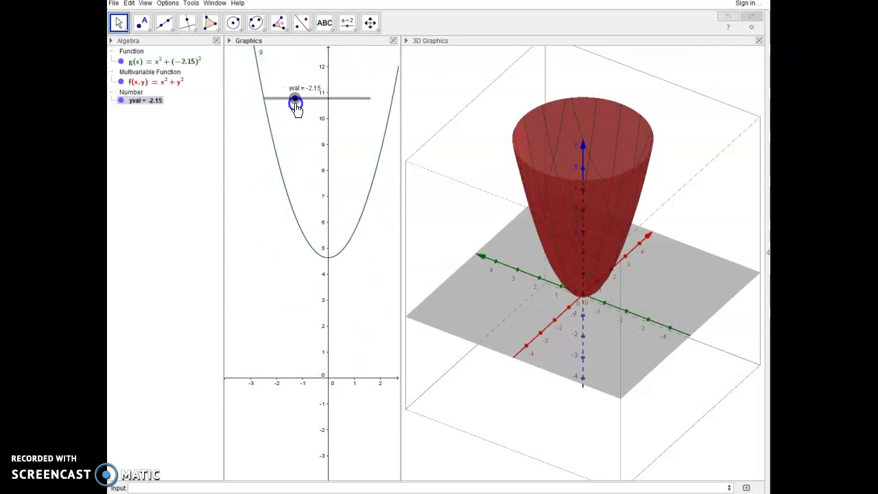
pyautogui.click(325, 22)
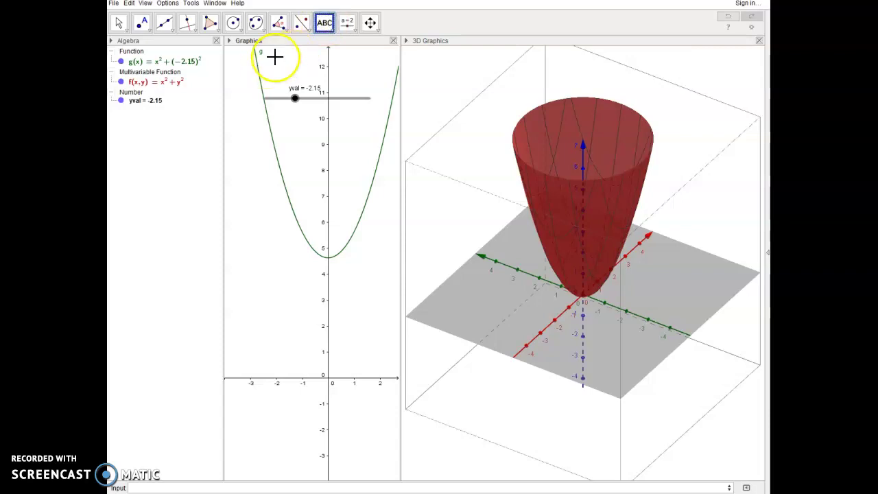
# Place a LaTeX text at the top of Graphics referencing g instead of f.
pyautogui.click(300, 74)
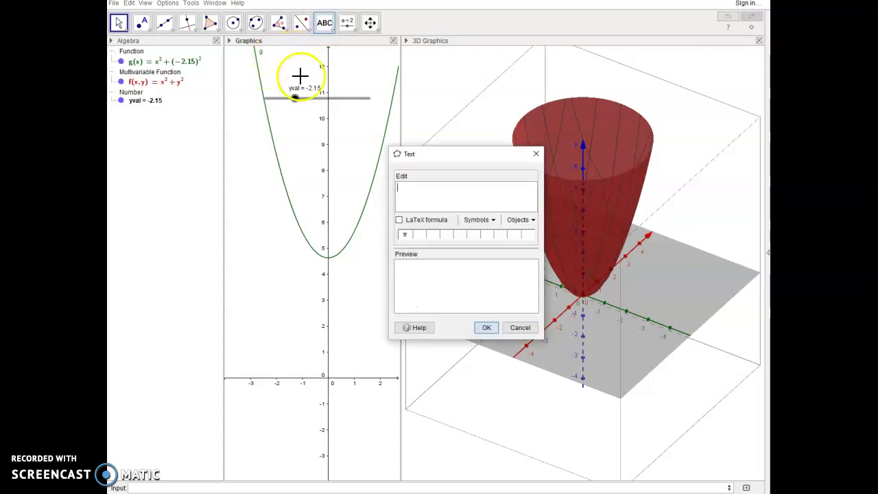
pyautogui.click(400, 221)
pyautogui.click(432, 193)
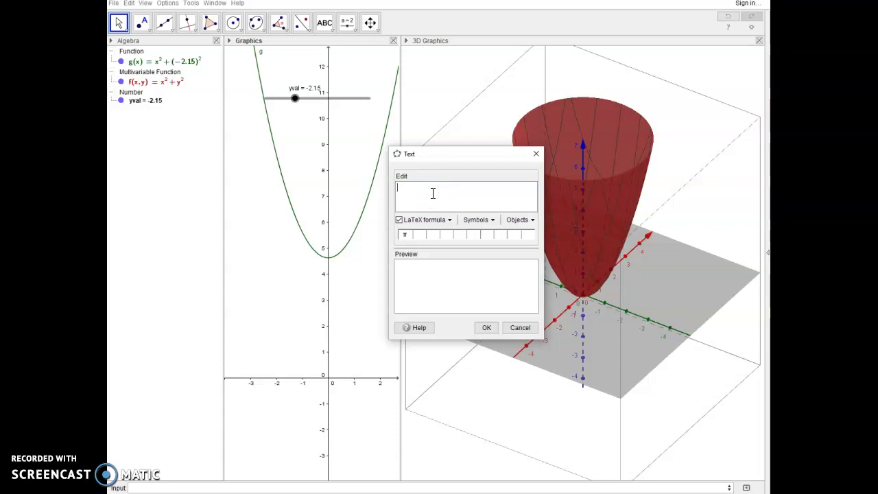
pyautogui.click(523, 220)
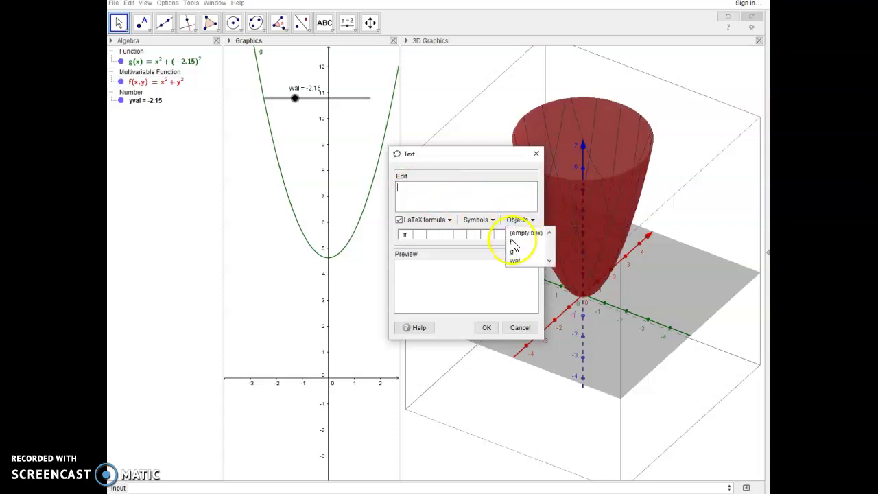
pyautogui.click(515, 242)
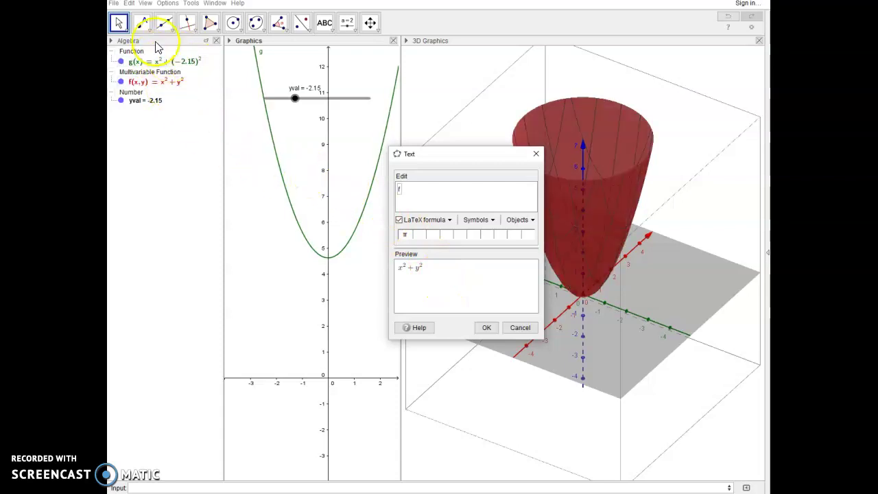
pyautogui.click(402, 188)
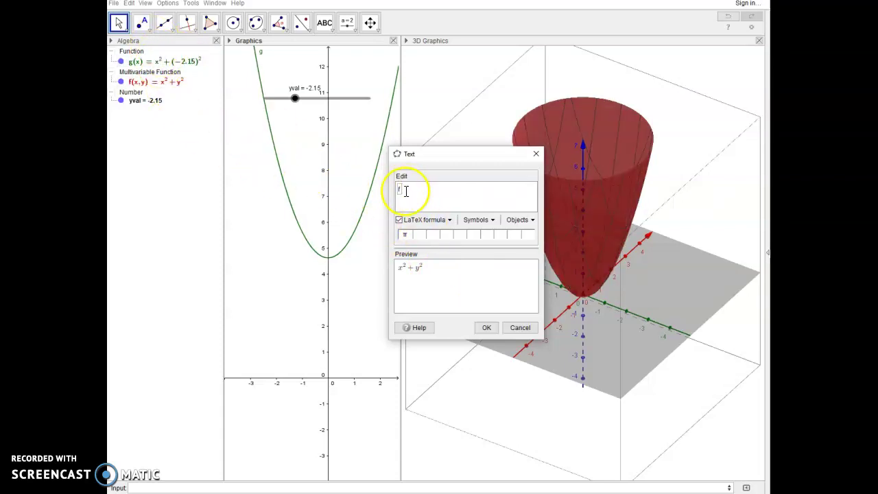
pyautogui.press('BackSpace')
pyautogui.click(522, 220)
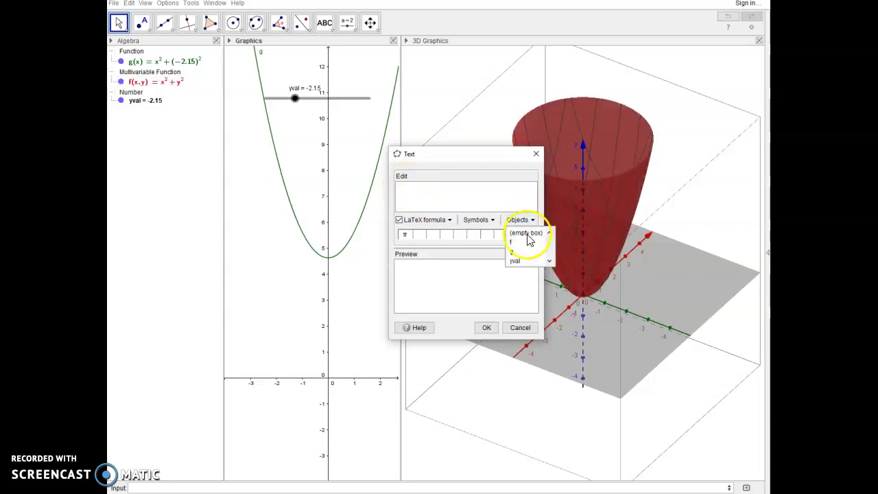
pyautogui.click(518, 255)
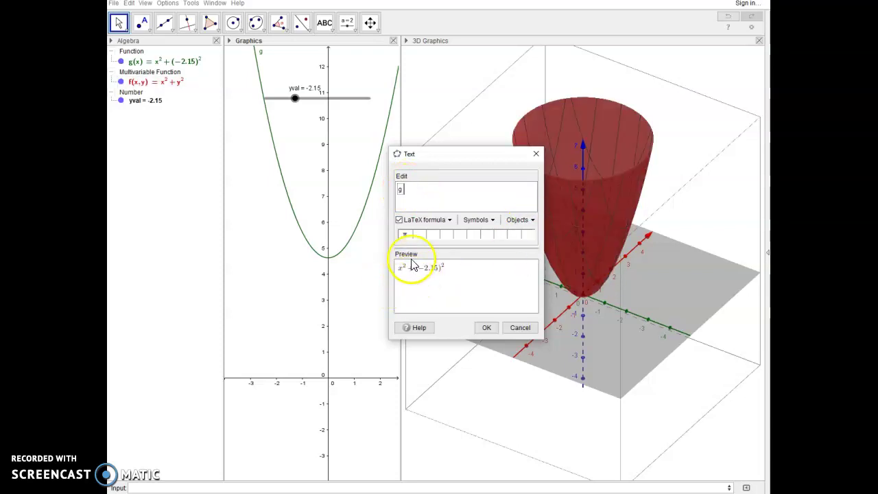
# Place the dynamic text, drag the yval slider, and open text1 for editing.
pyautogui.click(486, 327)
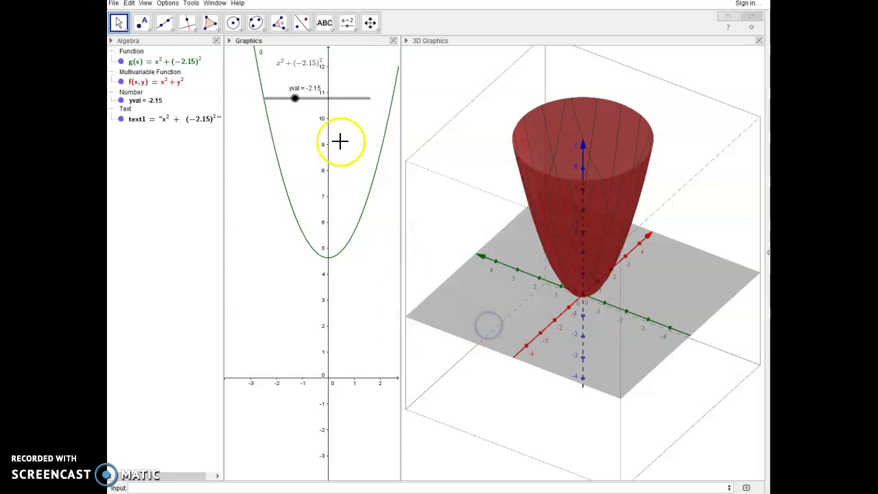
pyautogui.moveTo(287, 103)
pyautogui.mouseDown()
pyautogui.moveTo(330, 108)
pyautogui.moveTo(296, 98)
pyautogui.mouseUp()
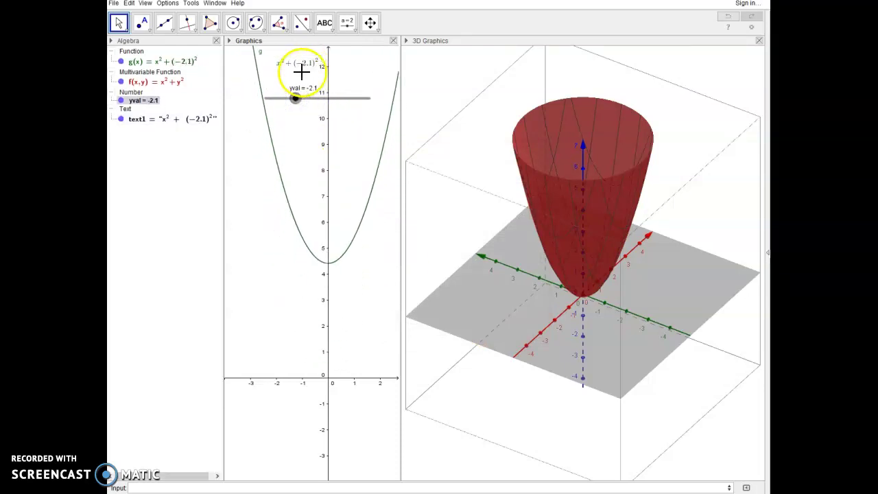
pyautogui.click(300, 66)
pyautogui.doubleClick(300, 67)
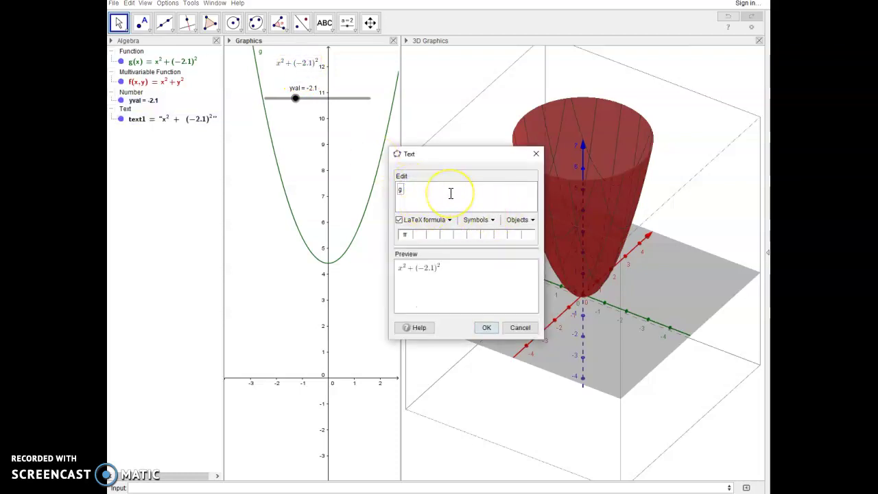
# Fill in f(x,y) with x and turn off the LaTeX formula option for text1.
pyautogui.click(398, 189)
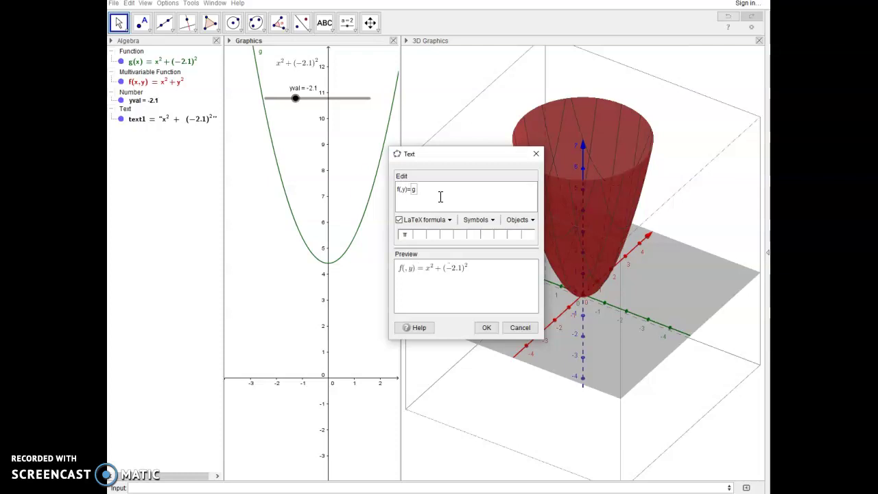
pyautogui.click(401, 189)
pyautogui.write('x')
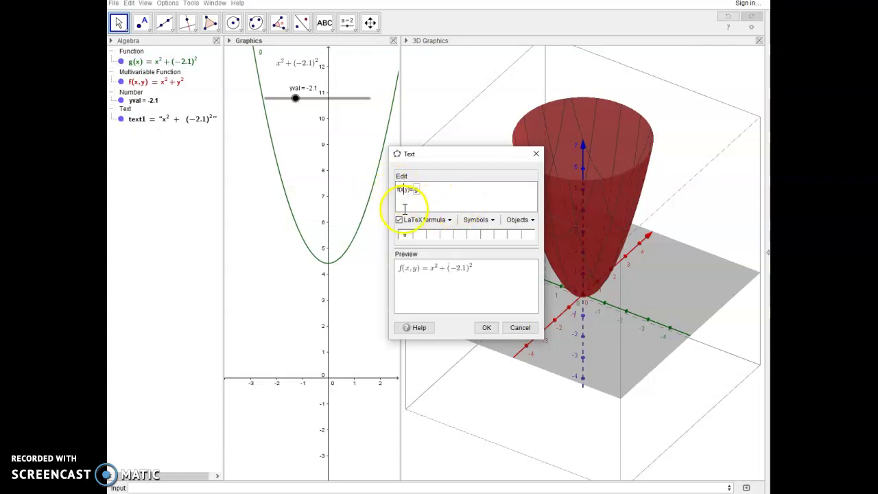
pyautogui.click(402, 190)
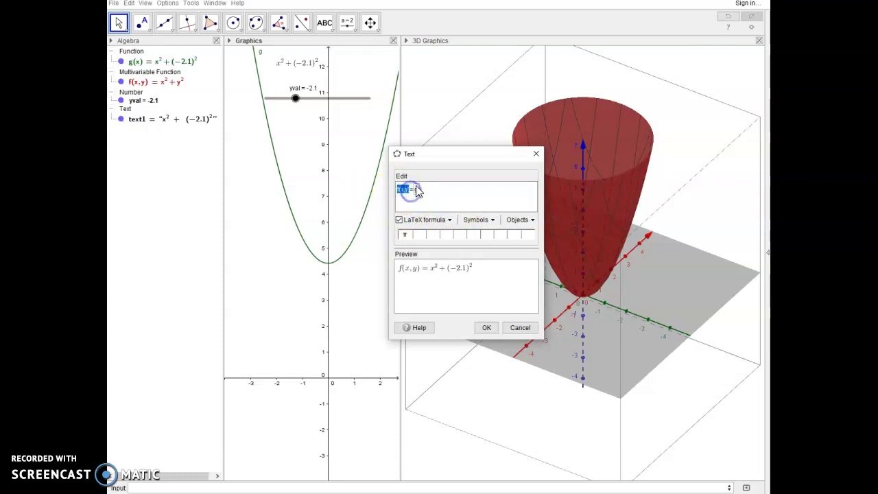
pyautogui.click(411, 195)
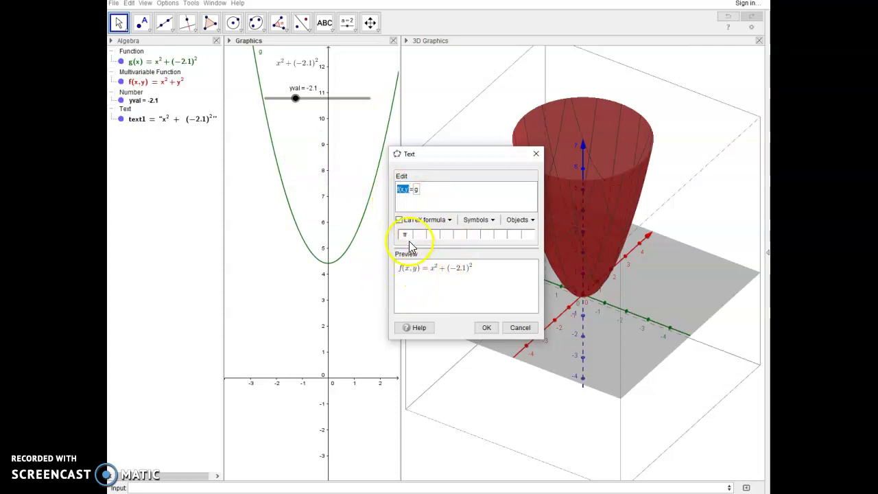
pyautogui.click(398, 220)
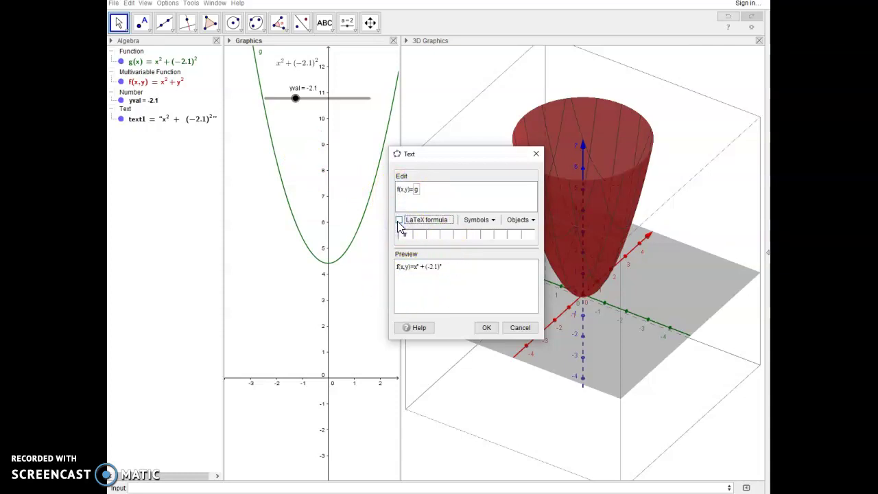
pyautogui.click(488, 326)
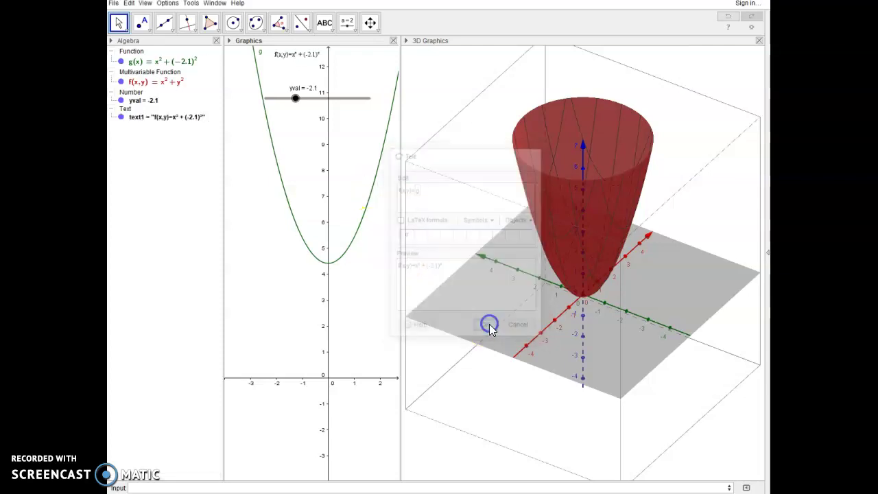
# Open text1's Object Properties from its right-click menu.
pyautogui.rightClick(300, 56)
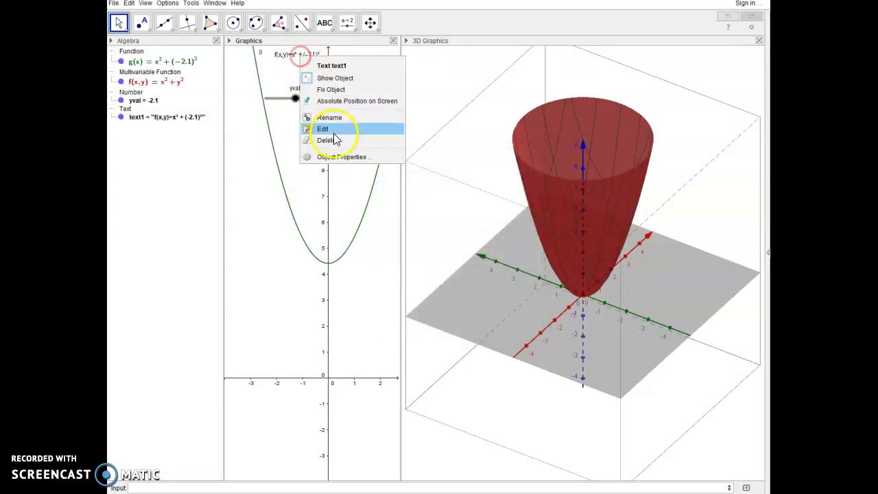
pyautogui.click(340, 157)
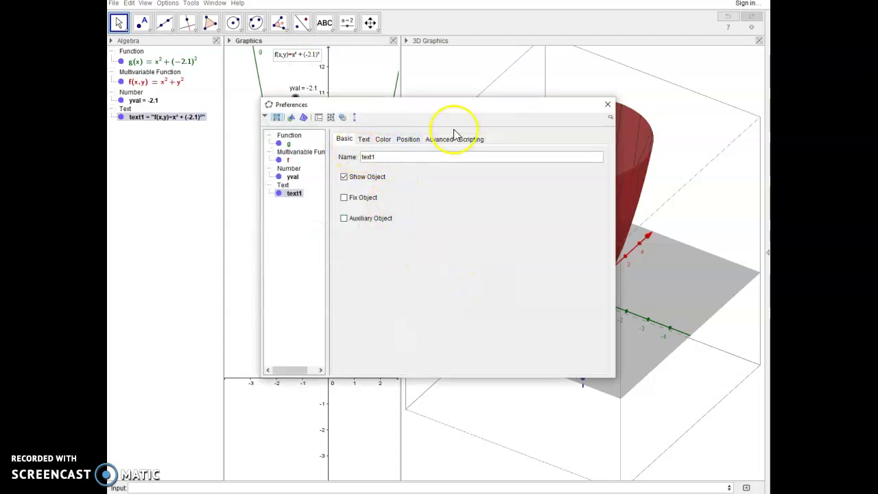
pyautogui.click(607, 105)
pyautogui.rightClick(295, 54)
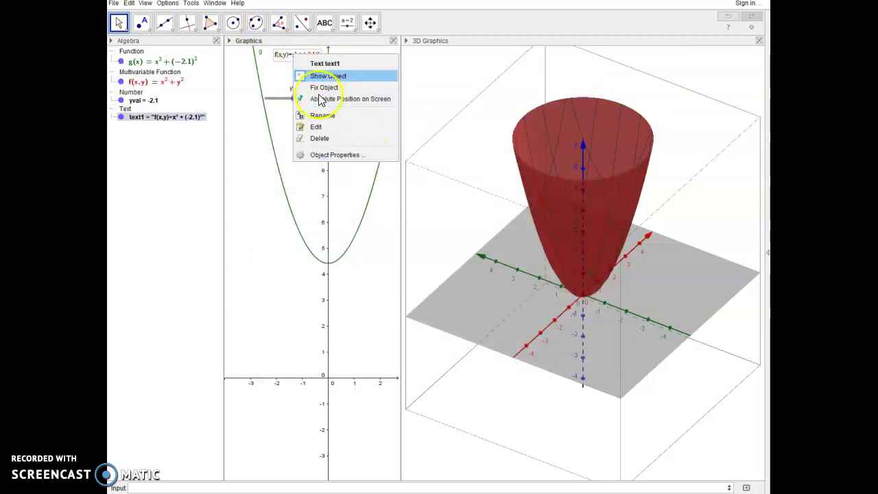
pyautogui.click(330, 154)
# Re-enable LaTeX formula on the Text tab and place the cursor after the dynamic g.
pyautogui.click(360, 140)
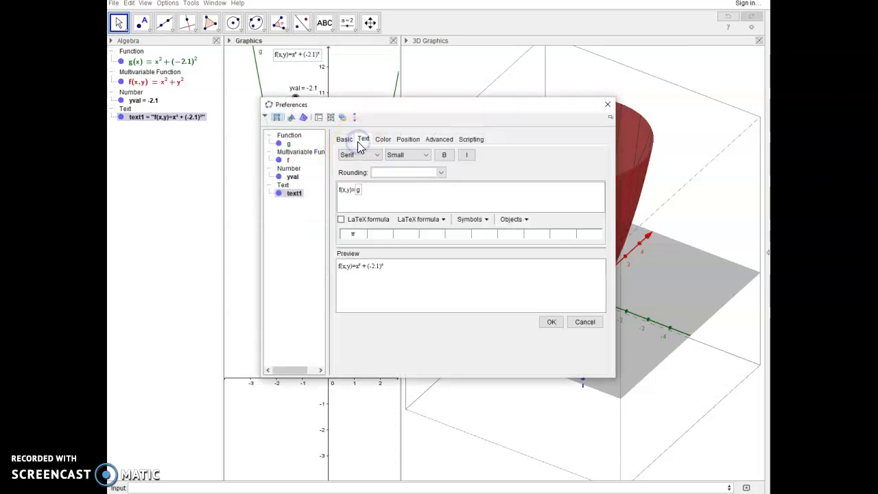
pyautogui.click(367, 196)
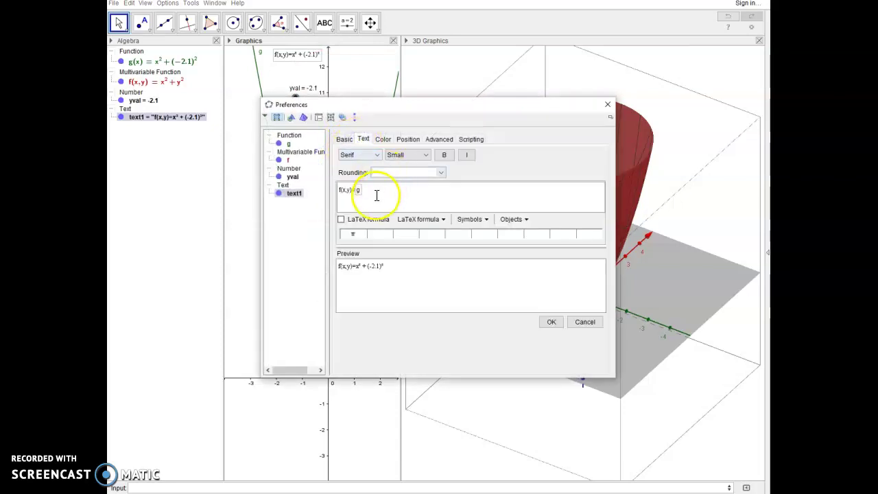
pyautogui.click(341, 219)
pyautogui.click(389, 182)
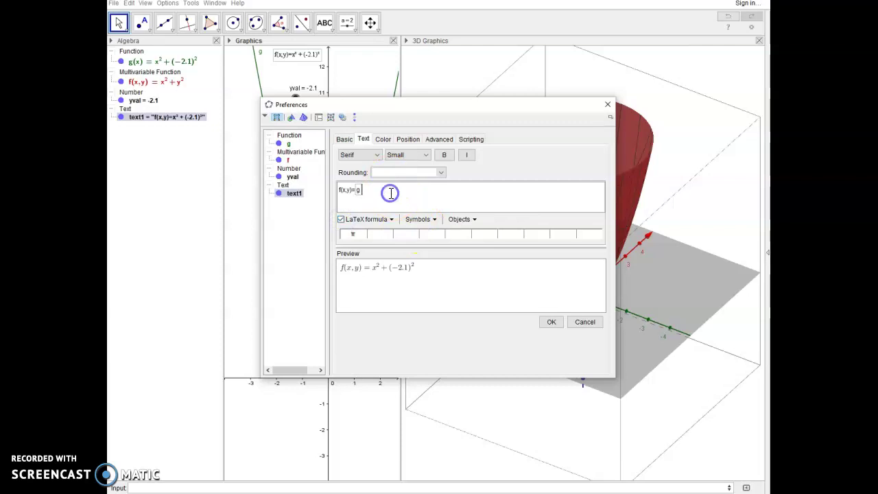
pyautogui.click(427, 206)
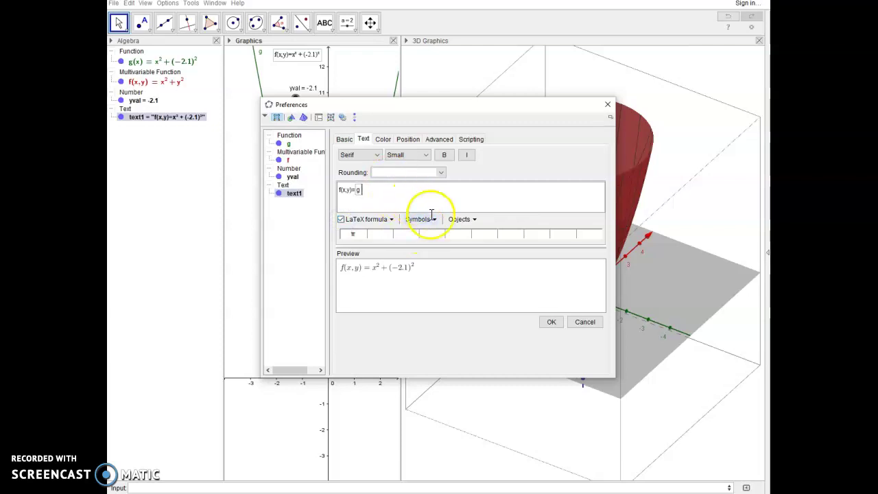
# Delete the dynamic g box from text1's content.
pyautogui.press('BackSpace')
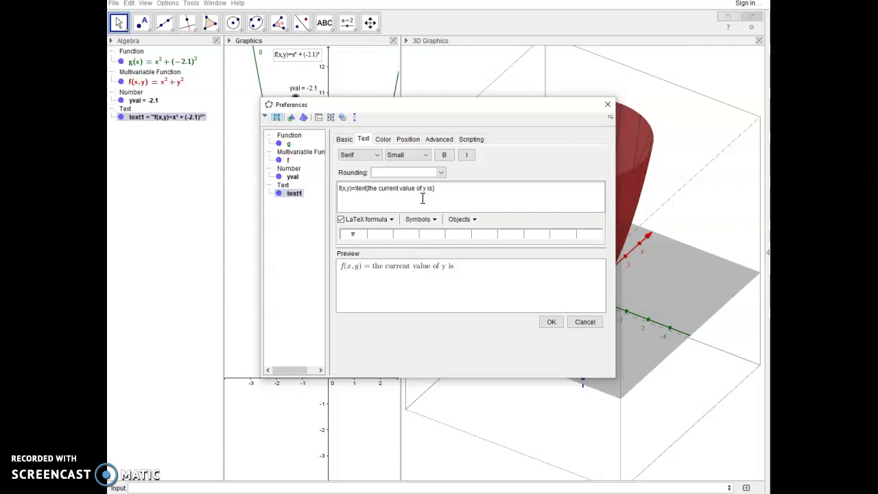
pyautogui.doubleClick(430, 189)
pyautogui.click(441, 174)
pyautogui.click(442, 173)
# Append the live yval value (−2.1) from the Objects list after 'the current value of y is'.
pyautogui.click(411, 208)
pyautogui.click(424, 219)
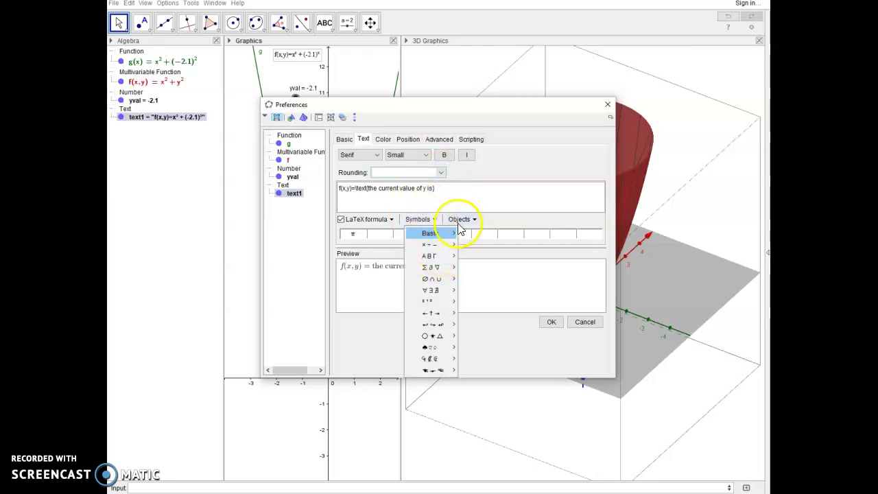
pyautogui.click(461, 220)
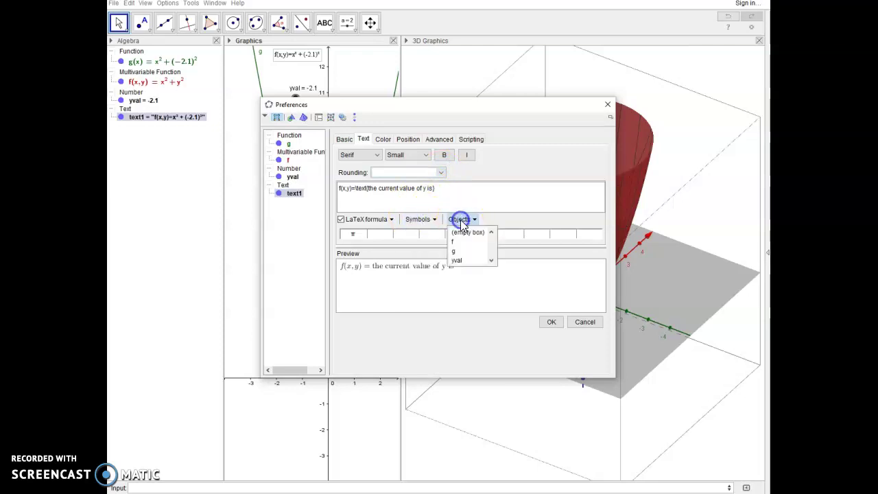
pyautogui.click(469, 261)
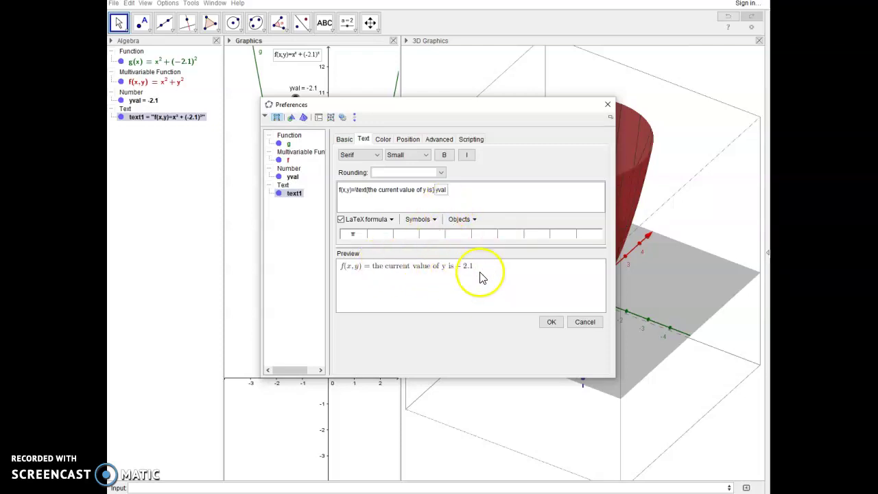
# Change the yval box to yval/2 and add a new dynamic box containing y_al^2+3/f(x,y).
pyautogui.click(446, 189)
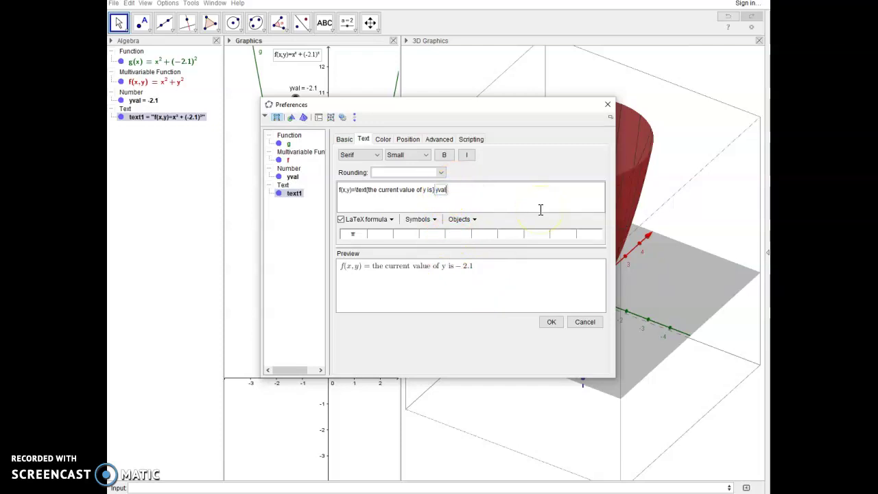
pyautogui.write('/2')
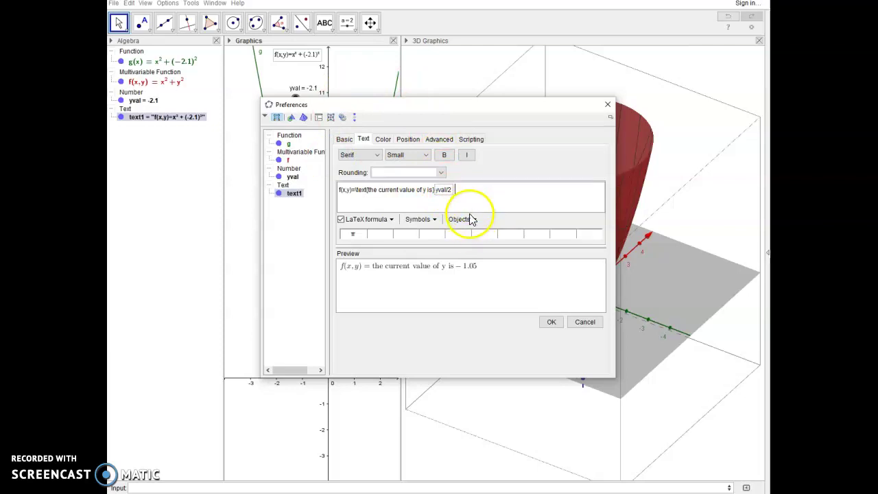
pyautogui.click(472, 219)
pyautogui.click(469, 233)
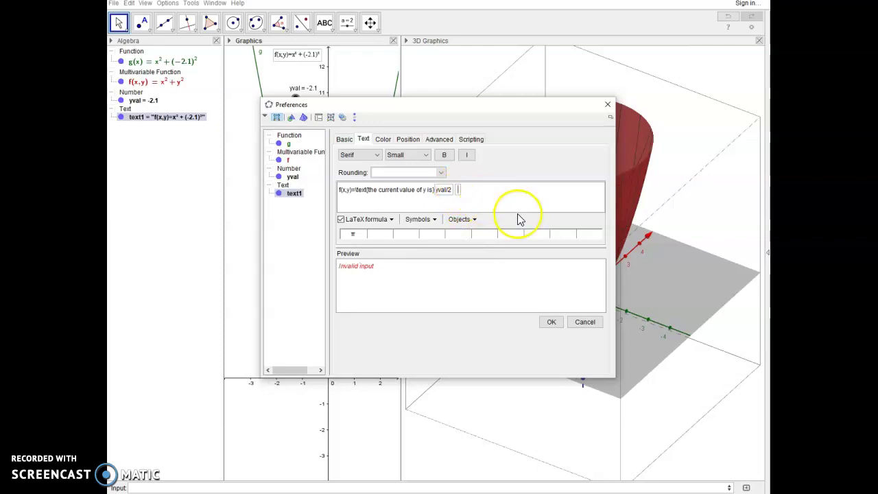
pyautogui.write('y')
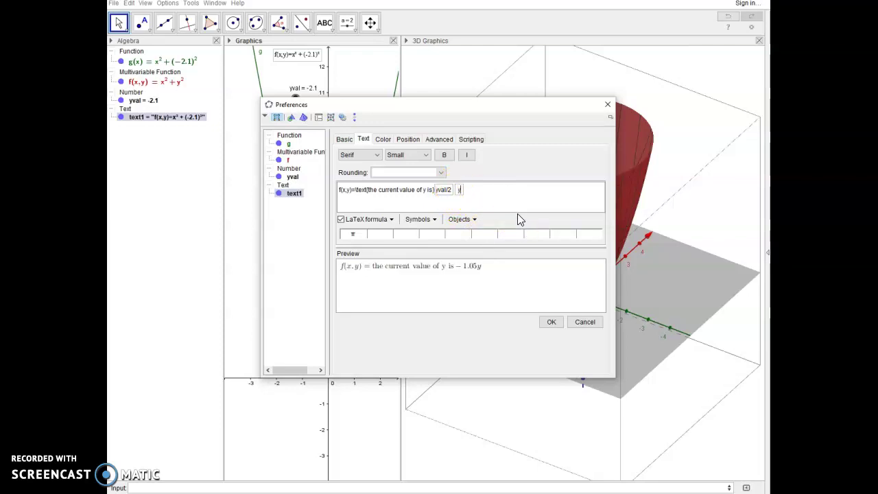
pyautogui.write('_al')
pyautogui.write('^2+3')
pyautogui.write('/')
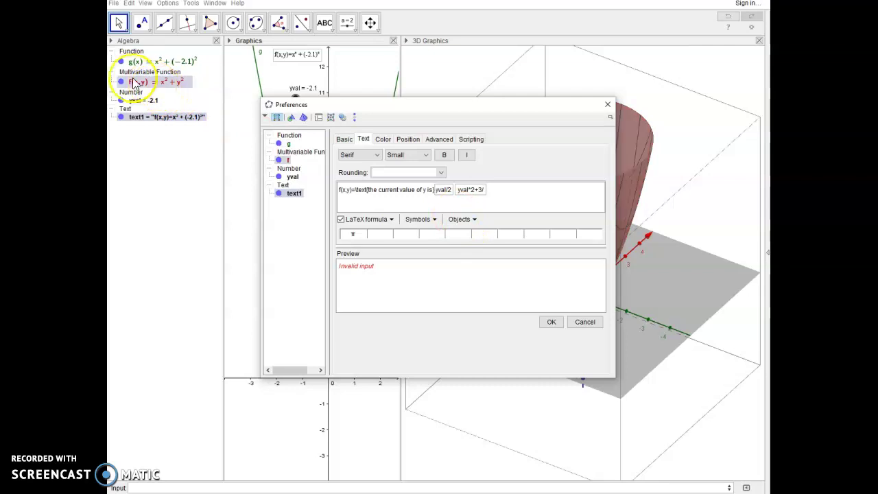
pyautogui.write('f(')
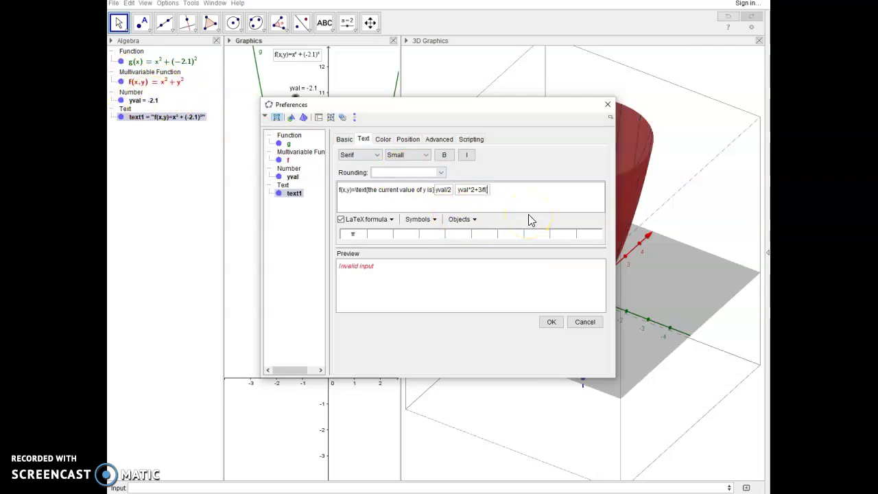
pyautogui.write('x,y)')
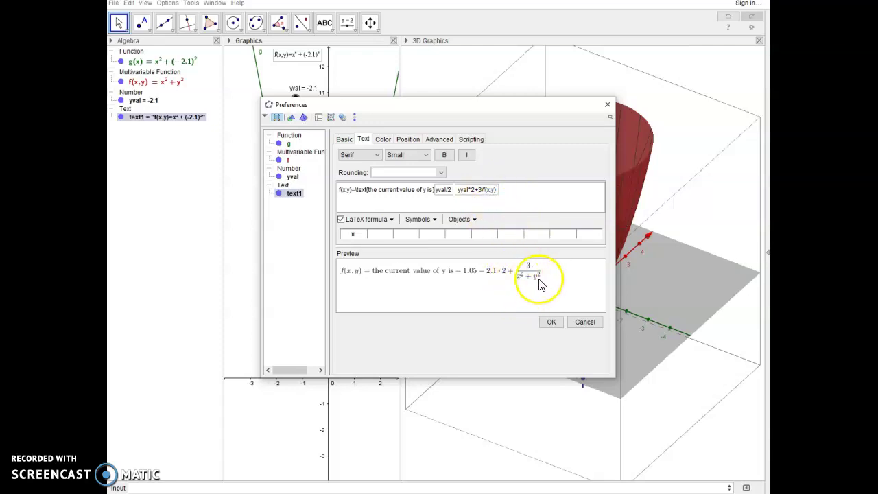
# Apply the edited text, close Preferences, and widen the Graphics view so the label fits.
pyautogui.click(553, 323)
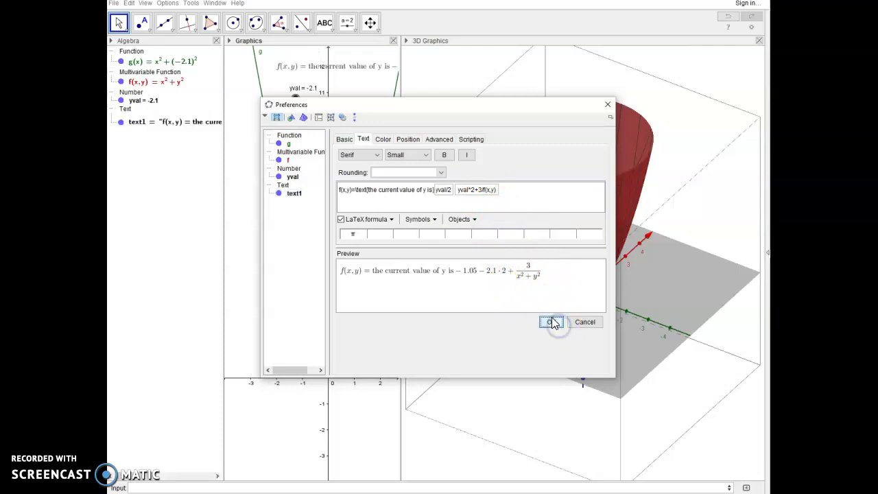
pyautogui.click(553, 323)
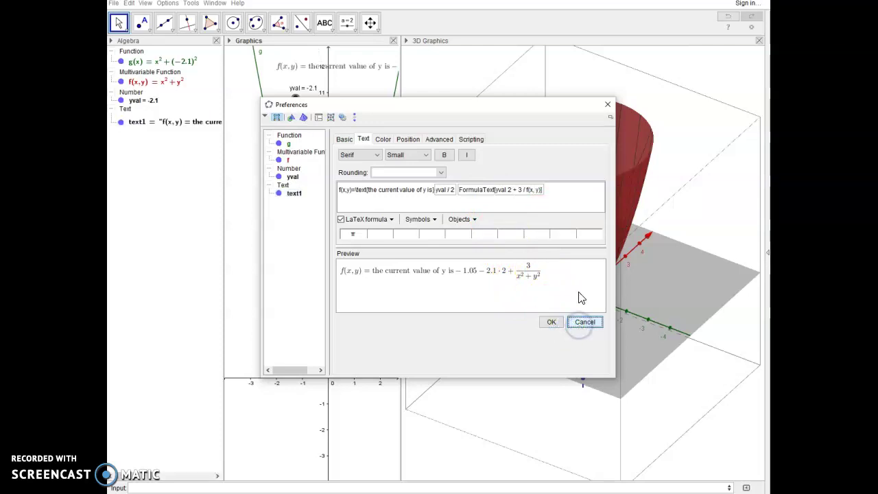
pyautogui.click(607, 104)
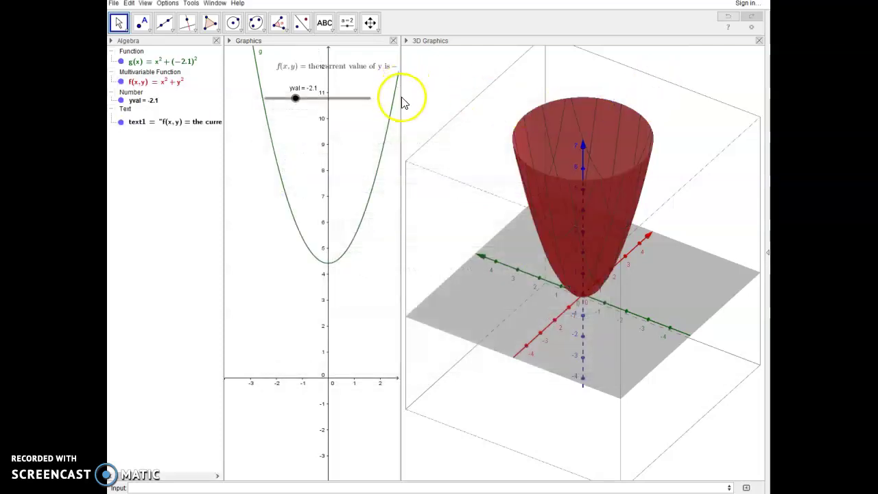
pyautogui.moveTo(402, 98); pyautogui.dragTo(478, 107)
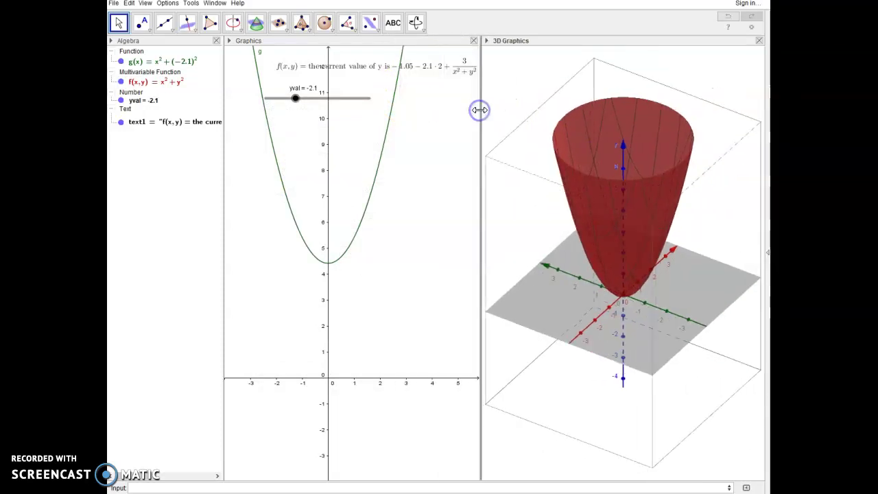